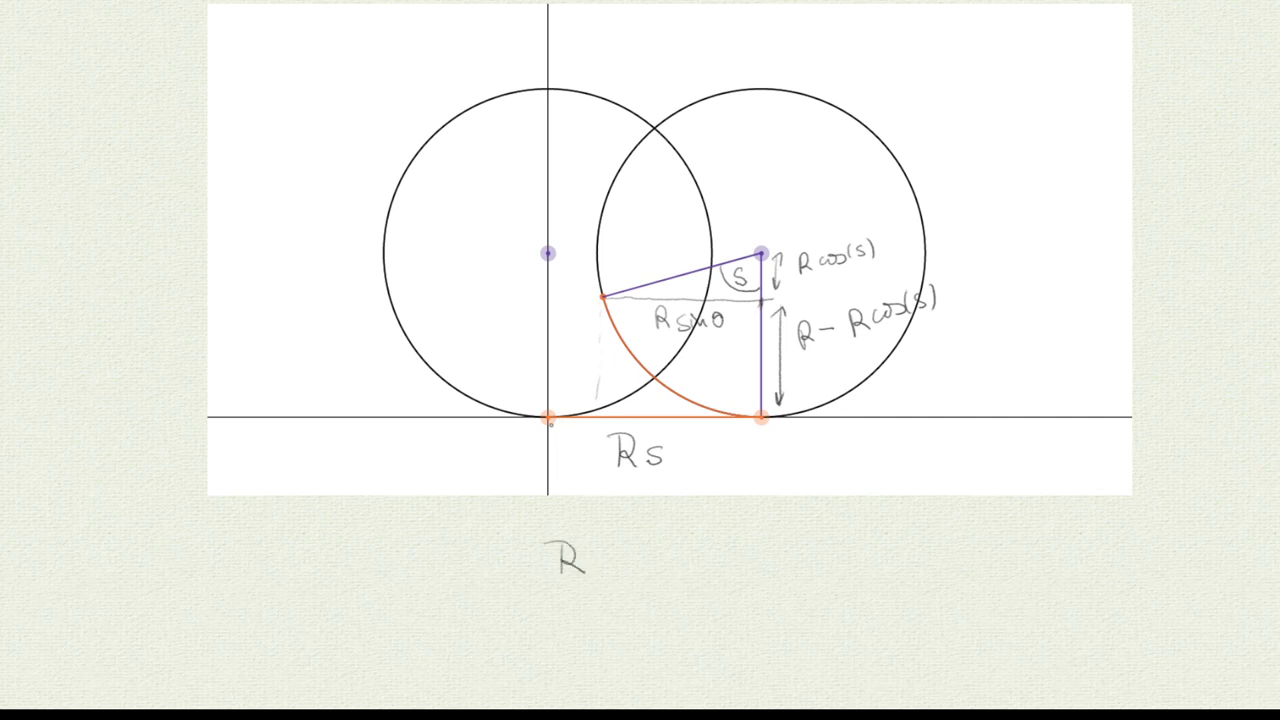
# Sketch the curved path from the origin to the rim point and handwrite Rs − R sin(s) below the diagram.
pyautogui.moveTo(556, 388); pyautogui.dragTo(590, 314)
pyautogui.moveTo(604, 551)
pyautogui.mouseDown()
pyautogui.moveTo(588, 572)
pyautogui.moveTo(666, 566)
pyautogui.mouseUp()
pyautogui.moveTo(660, 528)
pyautogui.mouseDown()
pyautogui.moveTo(668, 564)
pyautogui.moveTo(724, 560)
pyautogui.mouseUp()
pyautogui.moveTo(730, 550); pyautogui.dragTo(768, 564)
pyautogui.moveTo(782, 538); pyautogui.dragTo(790, 564)
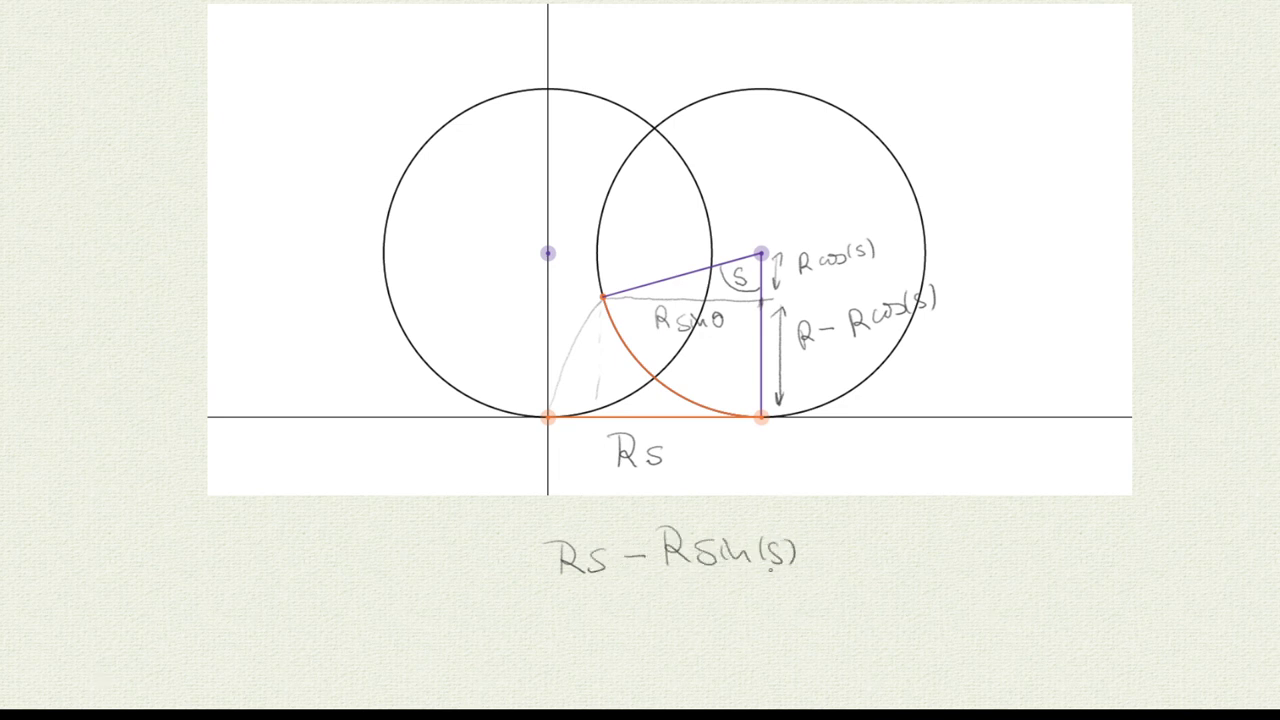
# Complete the handwritten expression as a parenthesised coordinate pair with R − R cos(s) as the second component.
pyautogui.moveTo(538, 531); pyautogui.dragTo(539, 584)
pyautogui.moveTo(811, 563); pyautogui.dragTo(808, 586)
pyautogui.moveTo(838, 532)
pyautogui.mouseDown()
pyautogui.moveTo(838, 564)
pyautogui.moveTo(905, 552)
pyautogui.mouseUp()
pyautogui.moveTo(905, 530); pyautogui.dragTo(924, 550)
pyautogui.moveTo(946, 534)
pyautogui.mouseDown()
pyautogui.moveTo(940, 546)
pyautogui.moveTo(960, 546)
pyautogui.mouseUp()
pyautogui.moveTo(958, 536); pyautogui.dragTo(972, 548)
pyautogui.moveTo(986, 526)
pyautogui.mouseDown()
pyautogui.moveTo(981, 548)
pyautogui.moveTo(1009, 560)
pyautogui.mouseUp()
pyautogui.moveTo(1026, 515); pyautogui.dragTo(1031, 572)
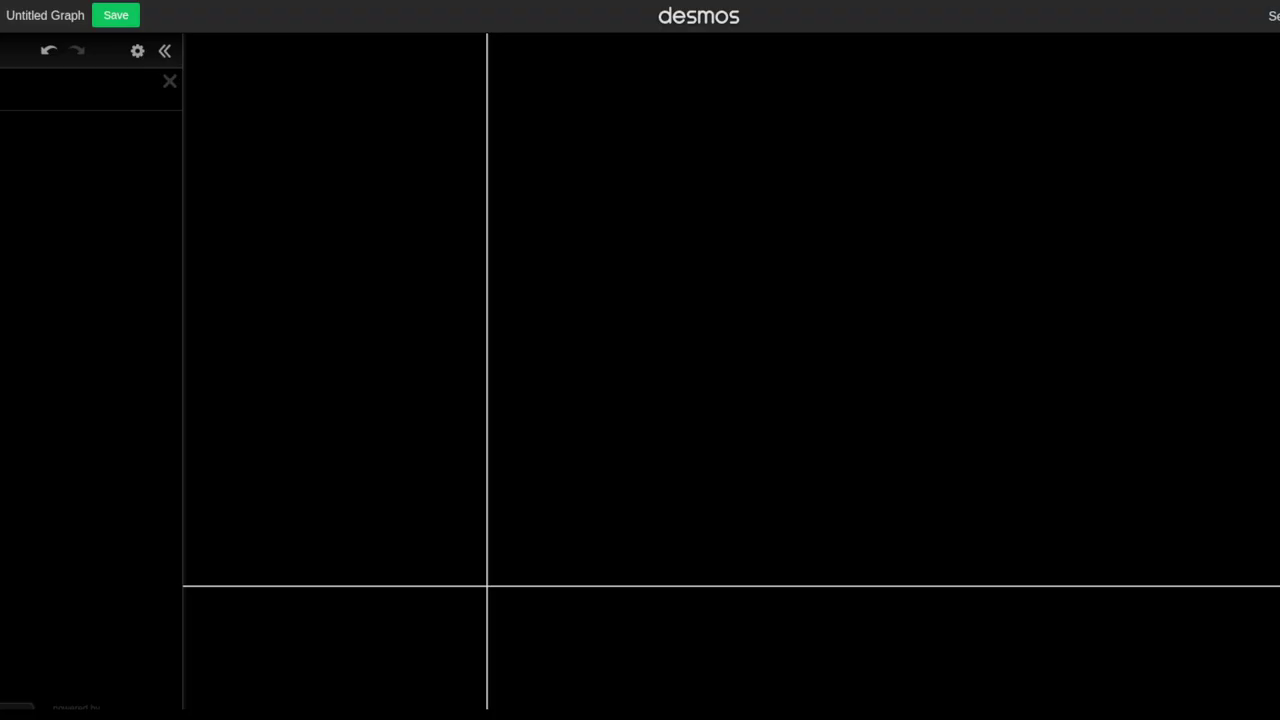
# In Desmos, enter the parametric circle expression R·(cos(t), sin(t)).
pyautogui.click(33, 100)
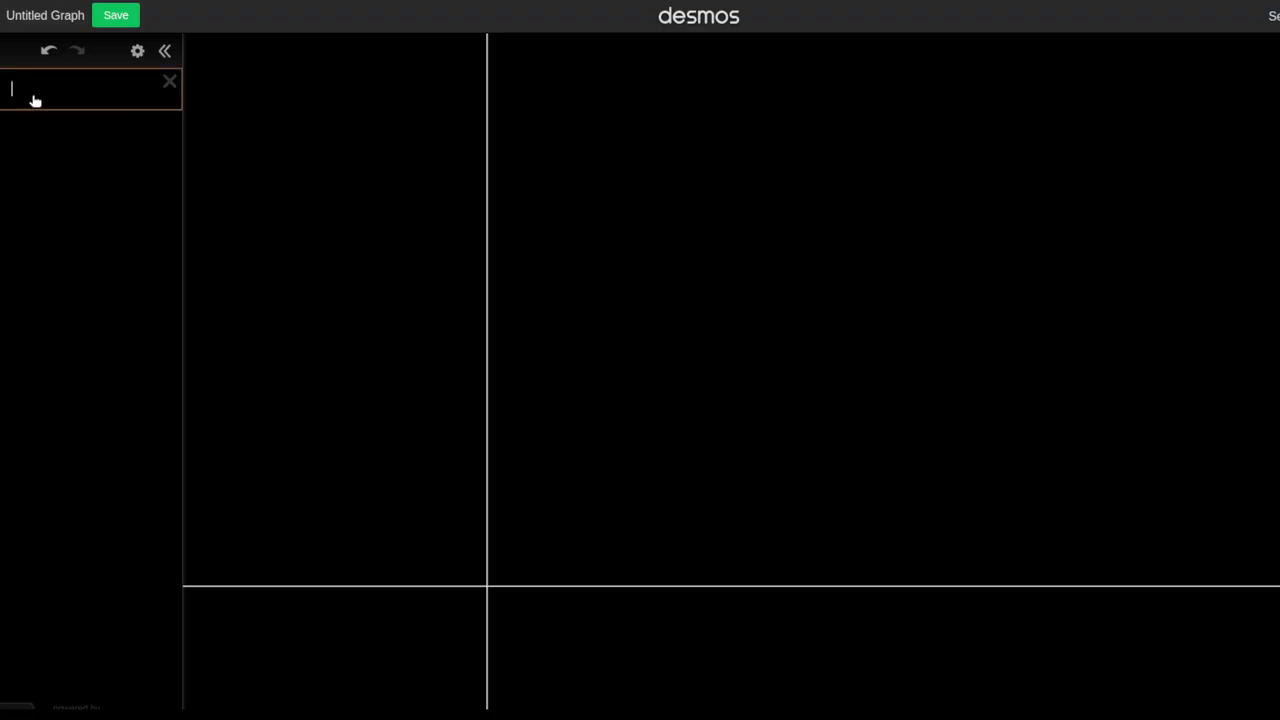
pyautogui.write('(')
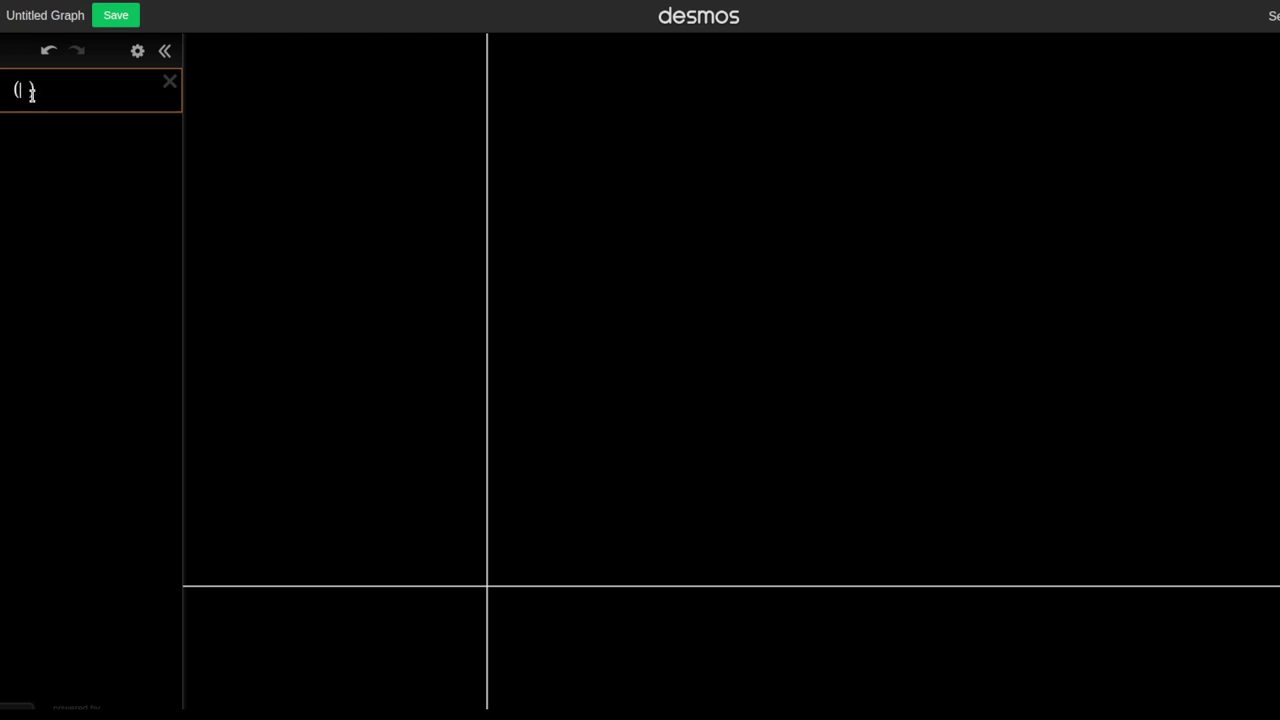
pyautogui.write('R')
pyautogui.write('po(')
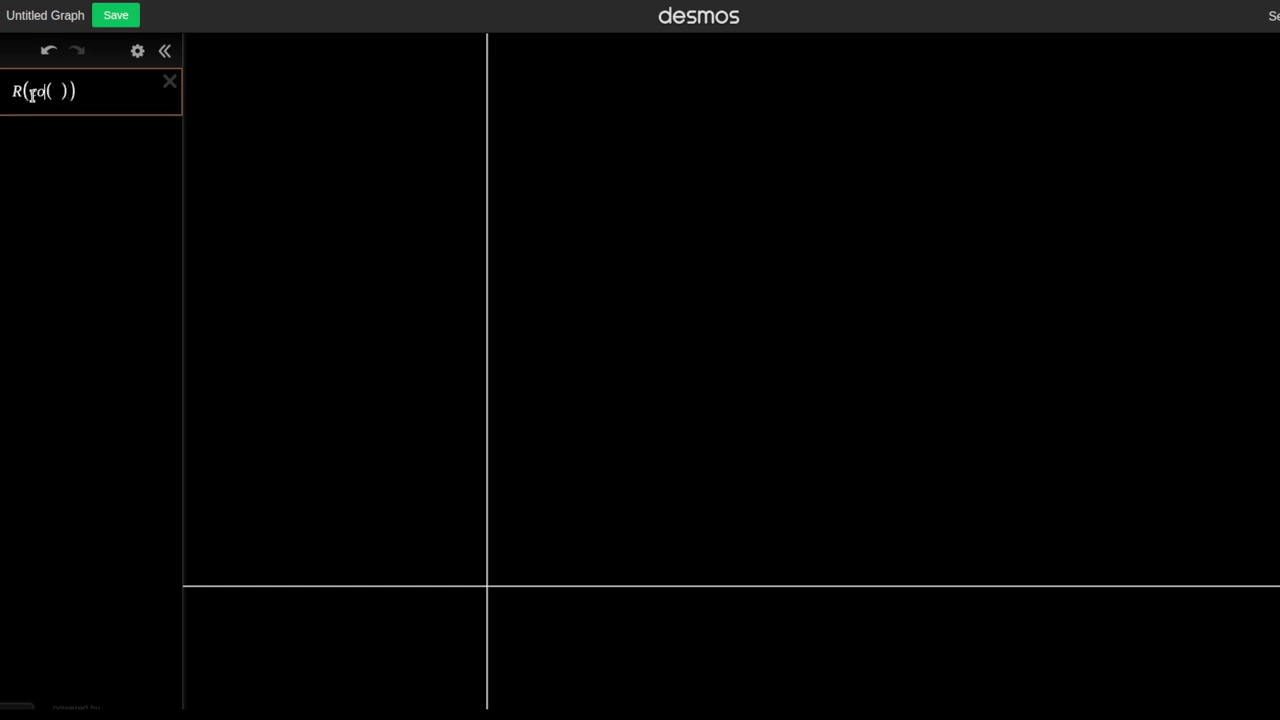
pyautogui.press('BackSpace')
pyautogui.write('t(')
pyautogui.press('BackSpace')
pyautogui.write('s(t), sin(t')
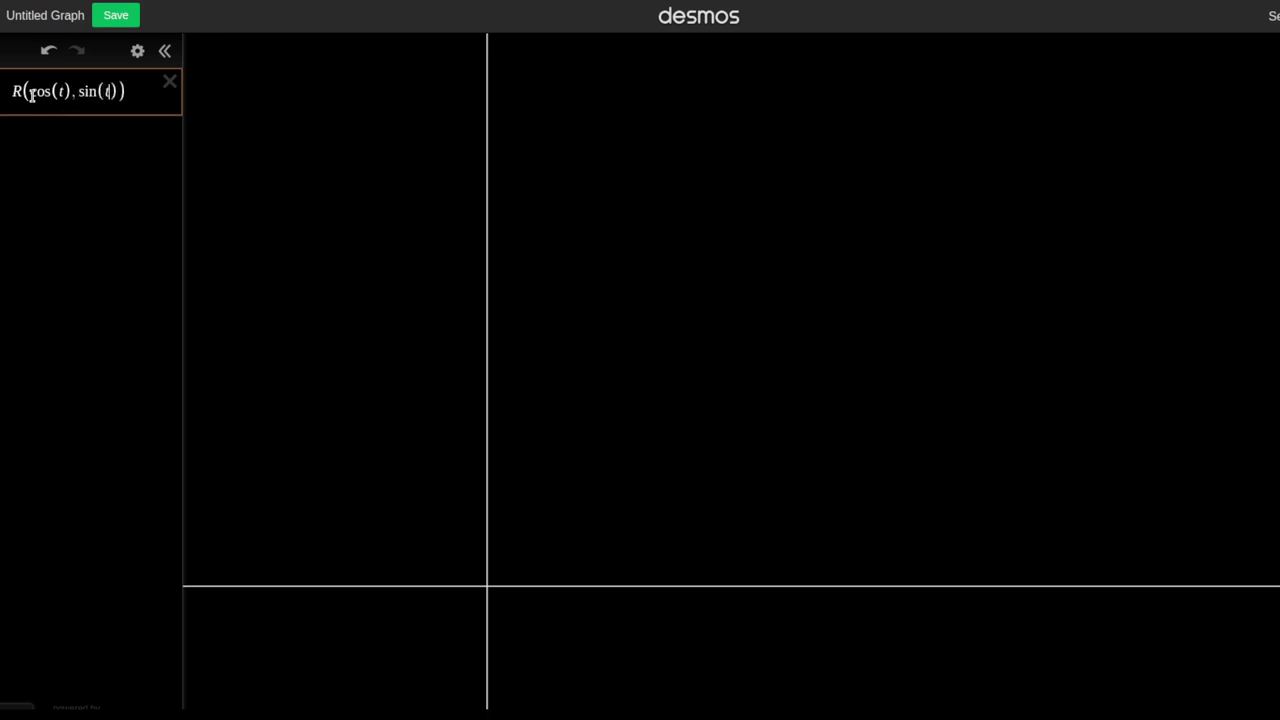
pyautogui.press('Return')
pyautogui.press('Up')
pyautogui.click(22, 88)
pyautogui.write('*')
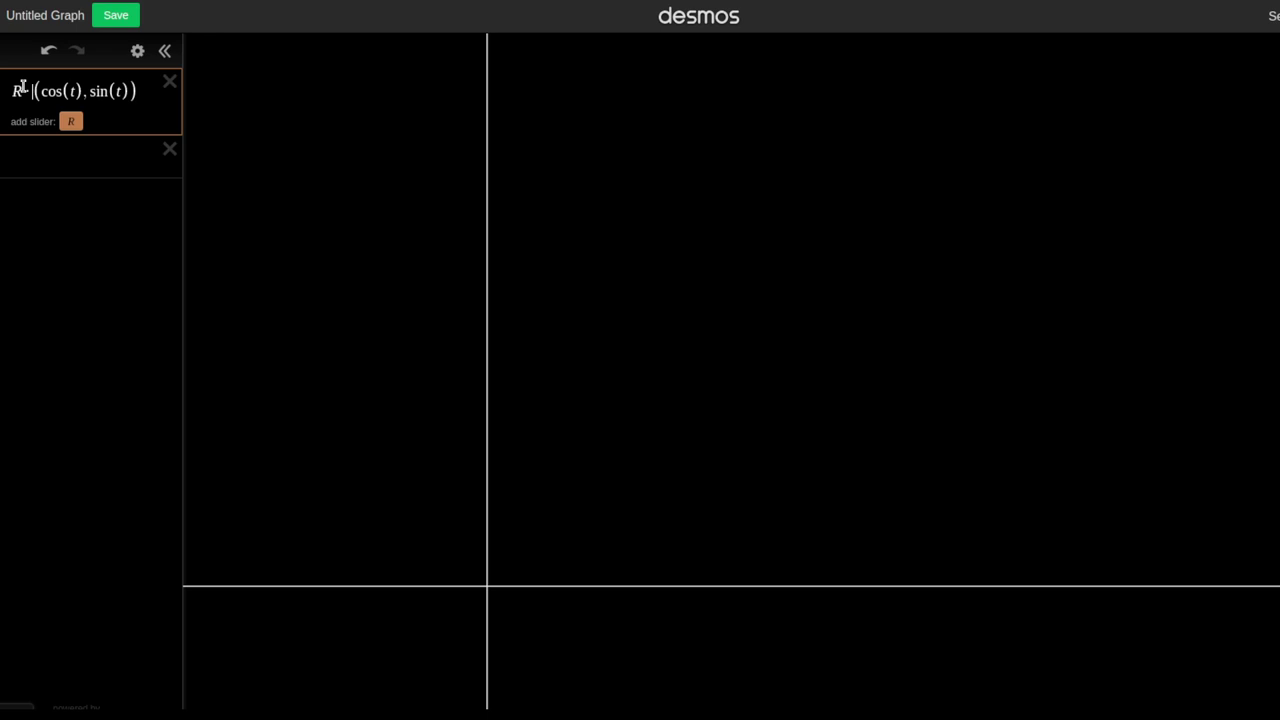
# Add a slider for R and set its range from 0 to 10 with a step of 0.1.
pyautogui.click(75, 122)
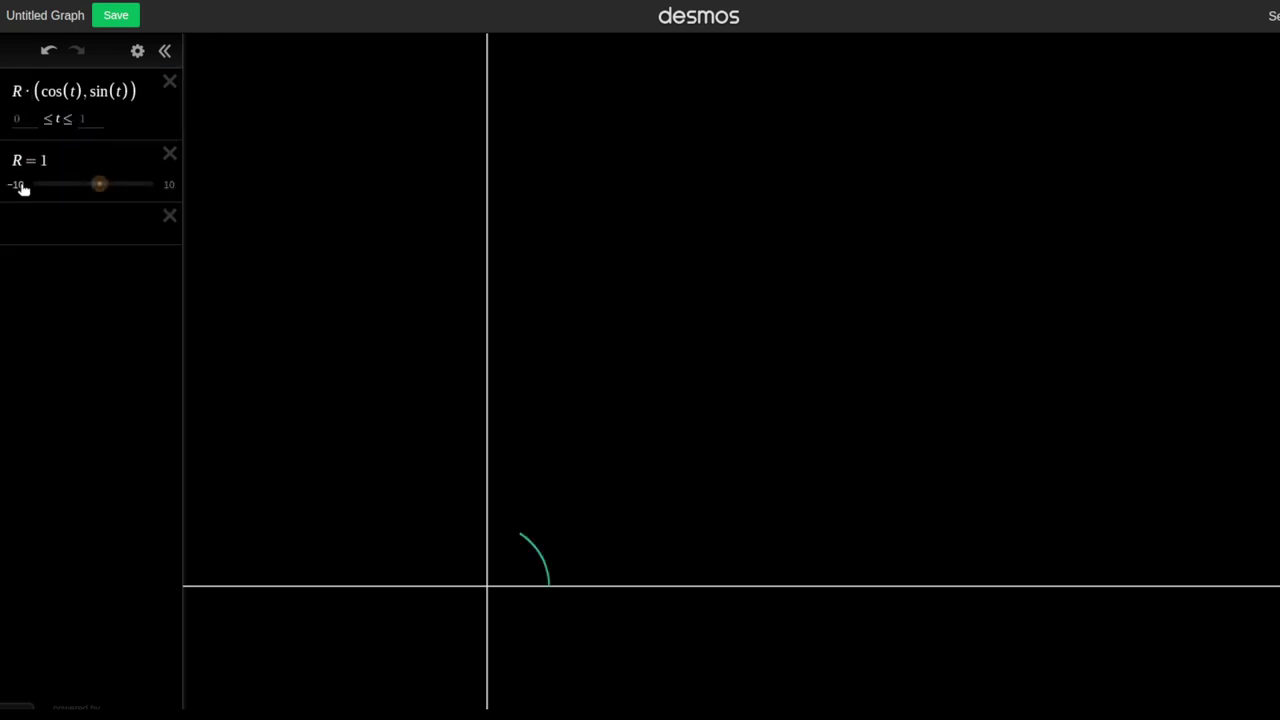
pyautogui.click(24, 187)
pyautogui.write('0')
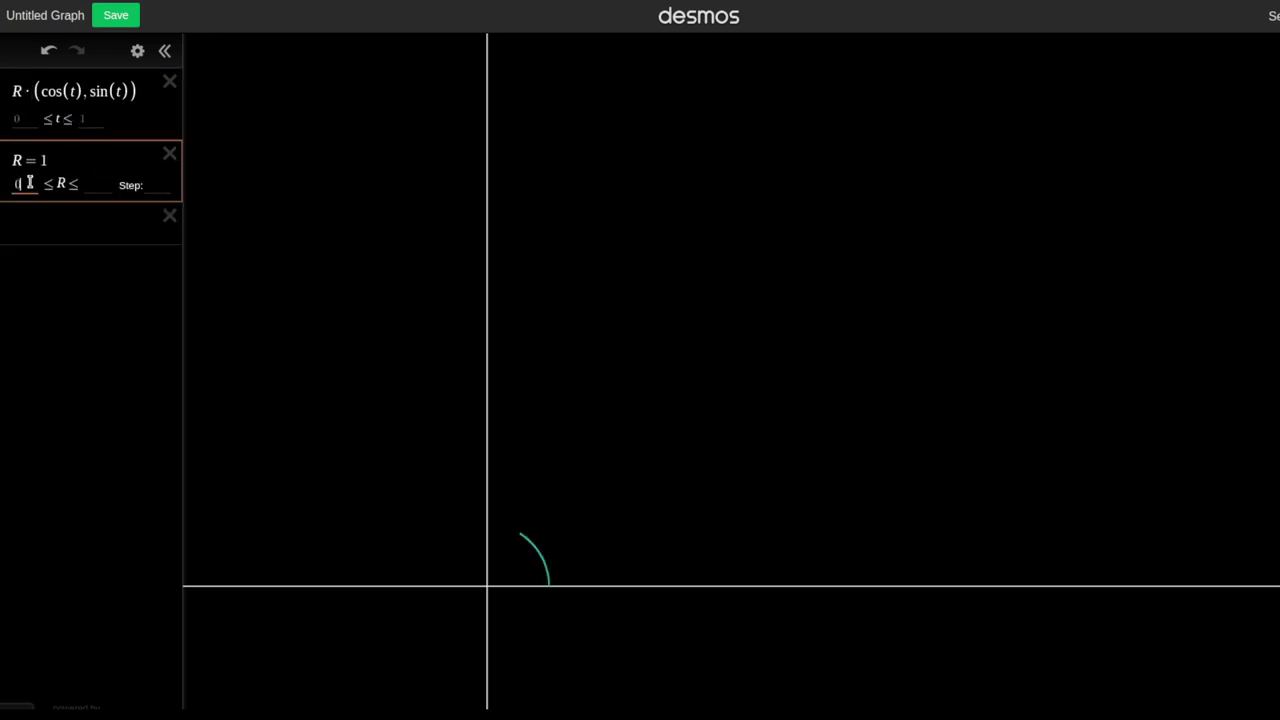
pyautogui.click(110, 185)
pyautogui.write('10')
pyautogui.click(152, 187)
pyautogui.write('0.1')
# Set the upper limit of t to 2π for the circle and change its line colour to white.
pyautogui.click(93, 114)
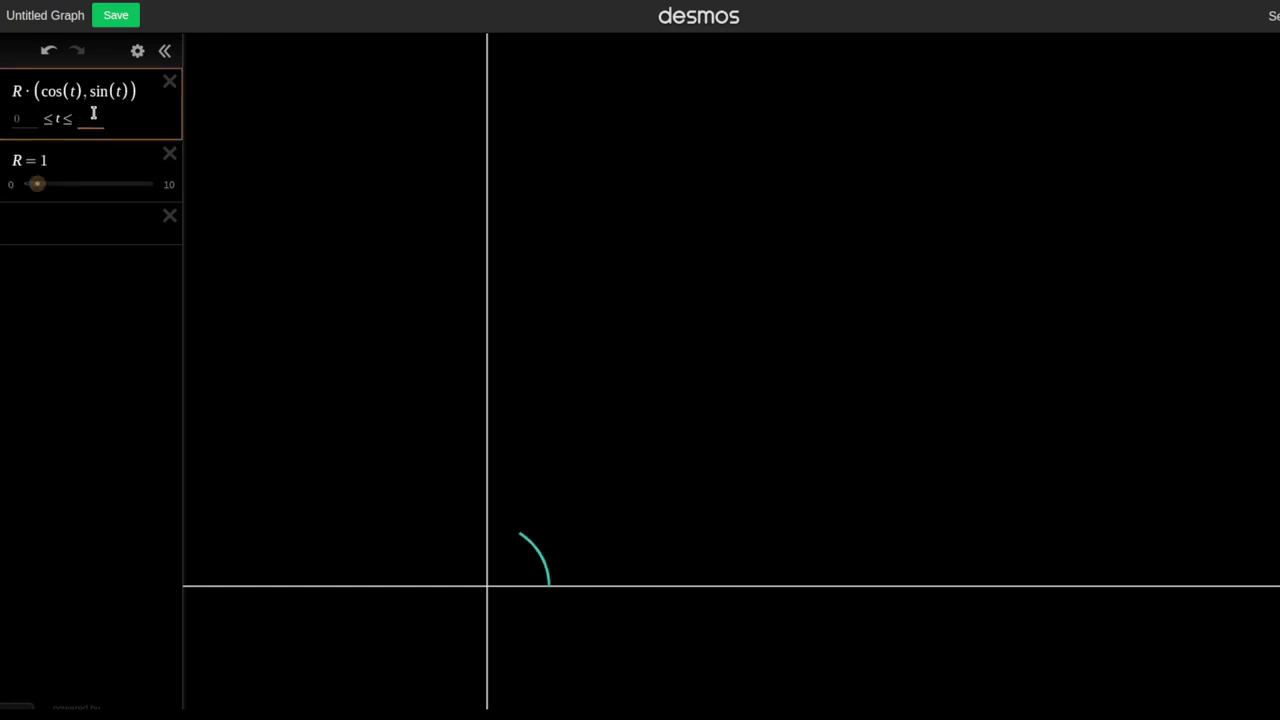
pyautogui.write('2pi')
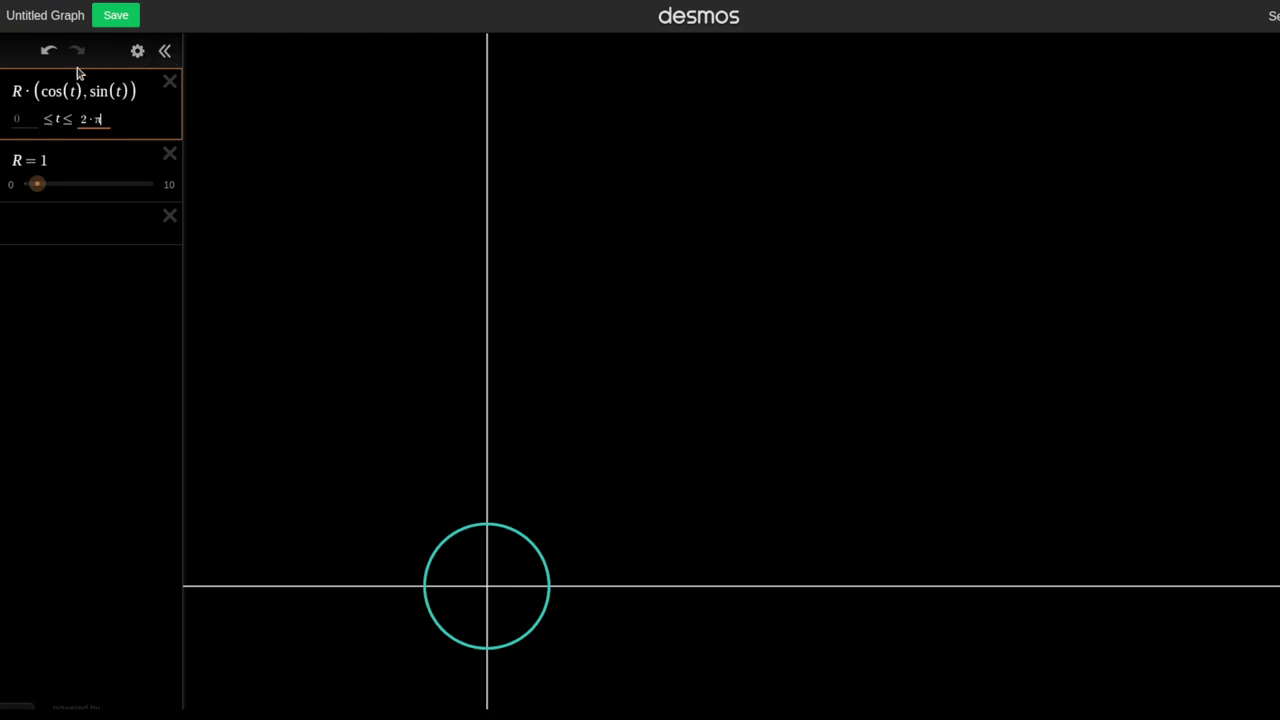
pyautogui.click(137, 50)
pyautogui.click(5, 104)
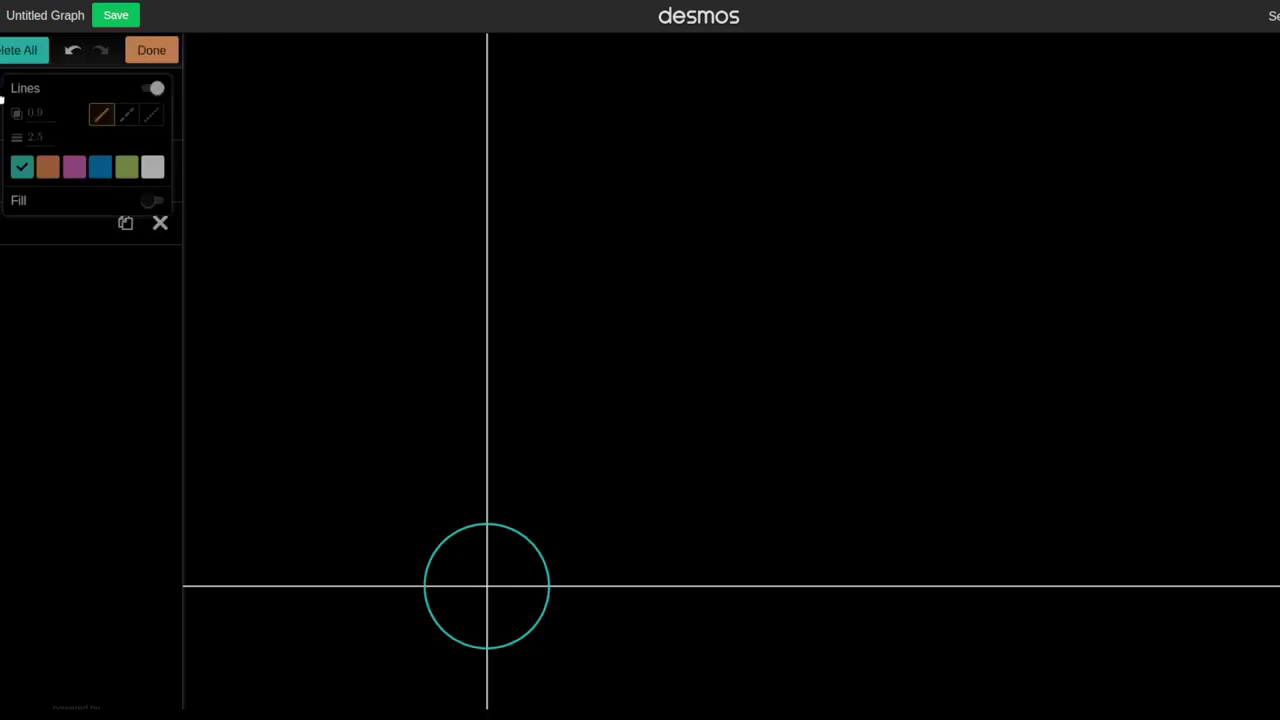
pyautogui.click(152, 167)
pyautogui.click(248, 168)
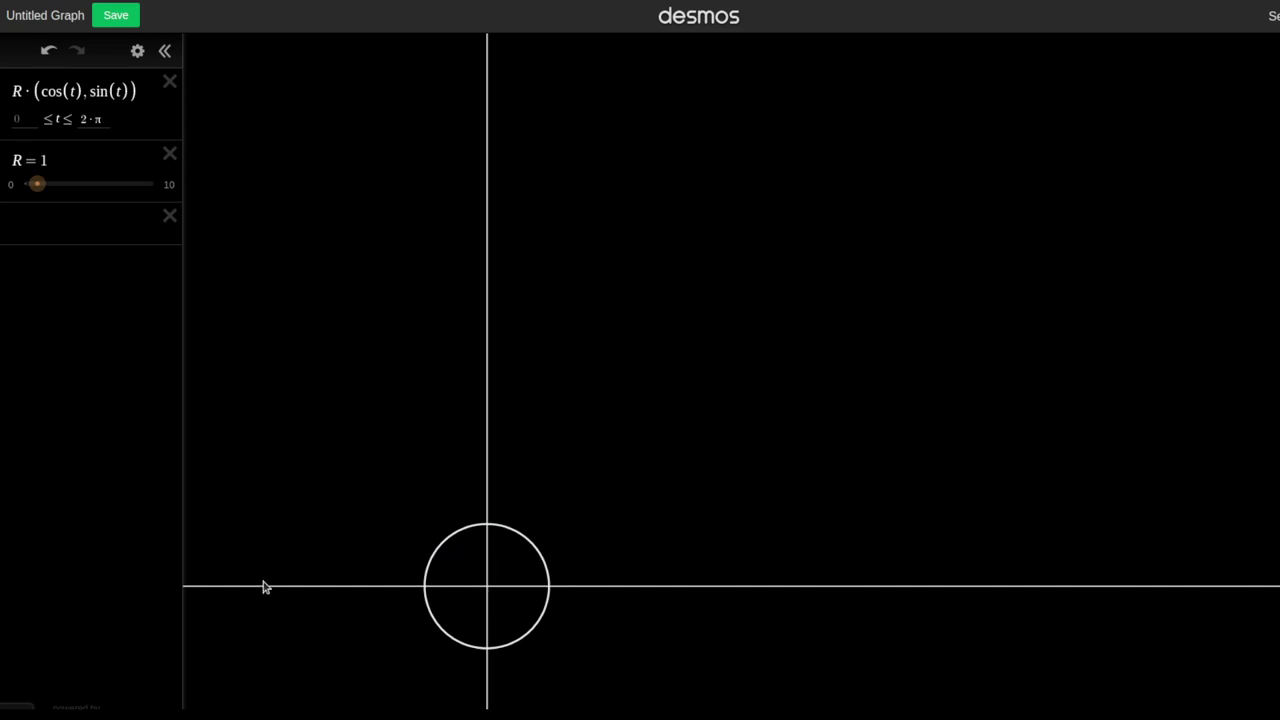
# Define the circle's centre point as C = (Rs, R) in a new expression.
pyautogui.click(54, 225)
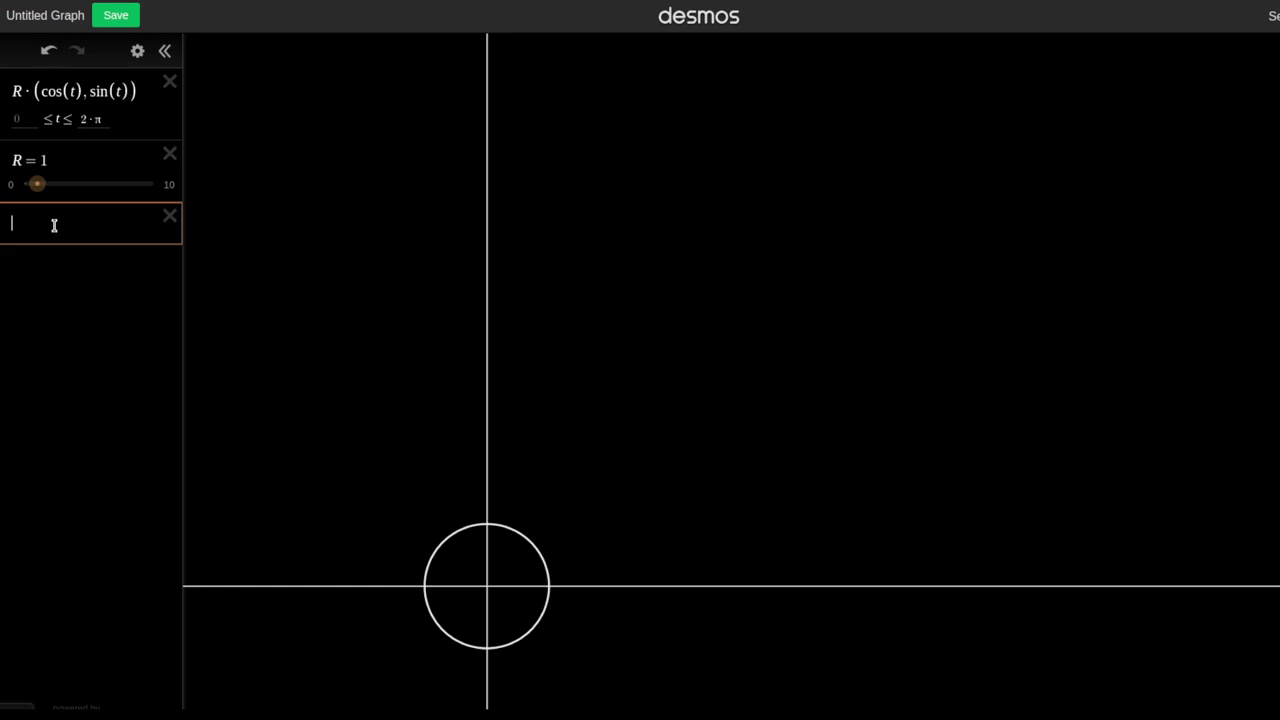
pyautogui.write('a')
pyautogui.write('=')
pyautogui.write('()')
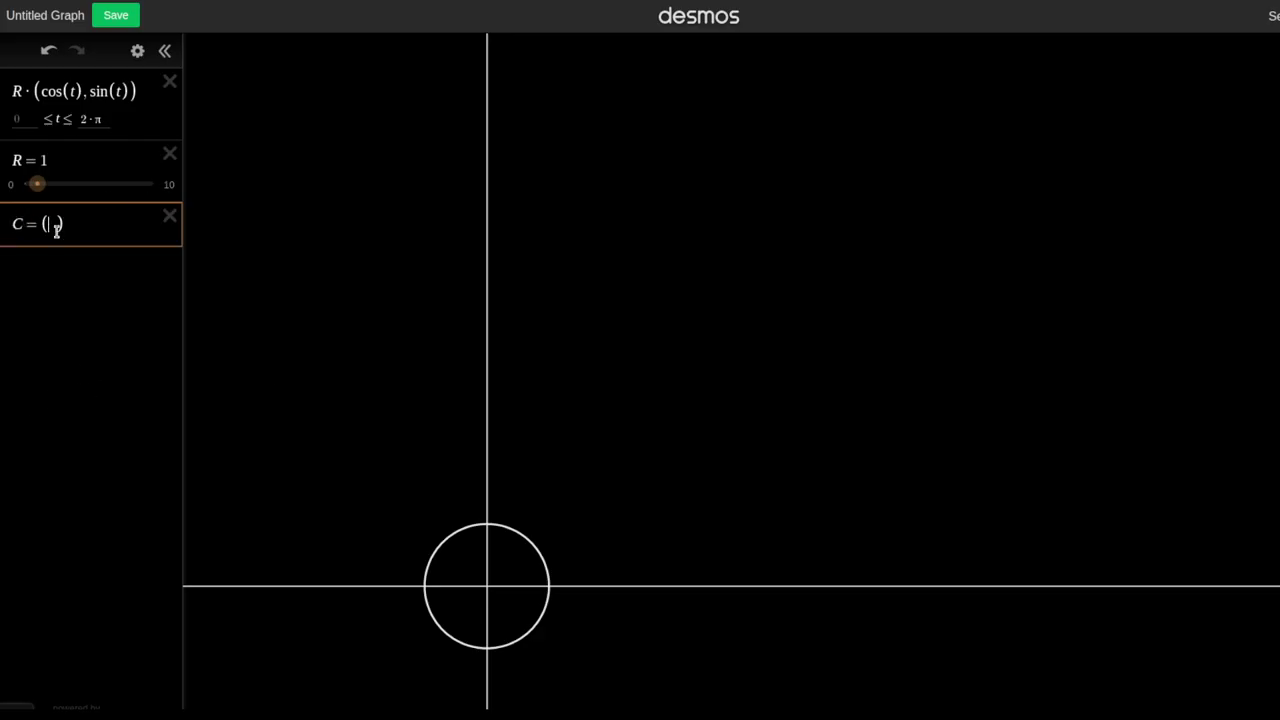
pyautogui.write('Rs')
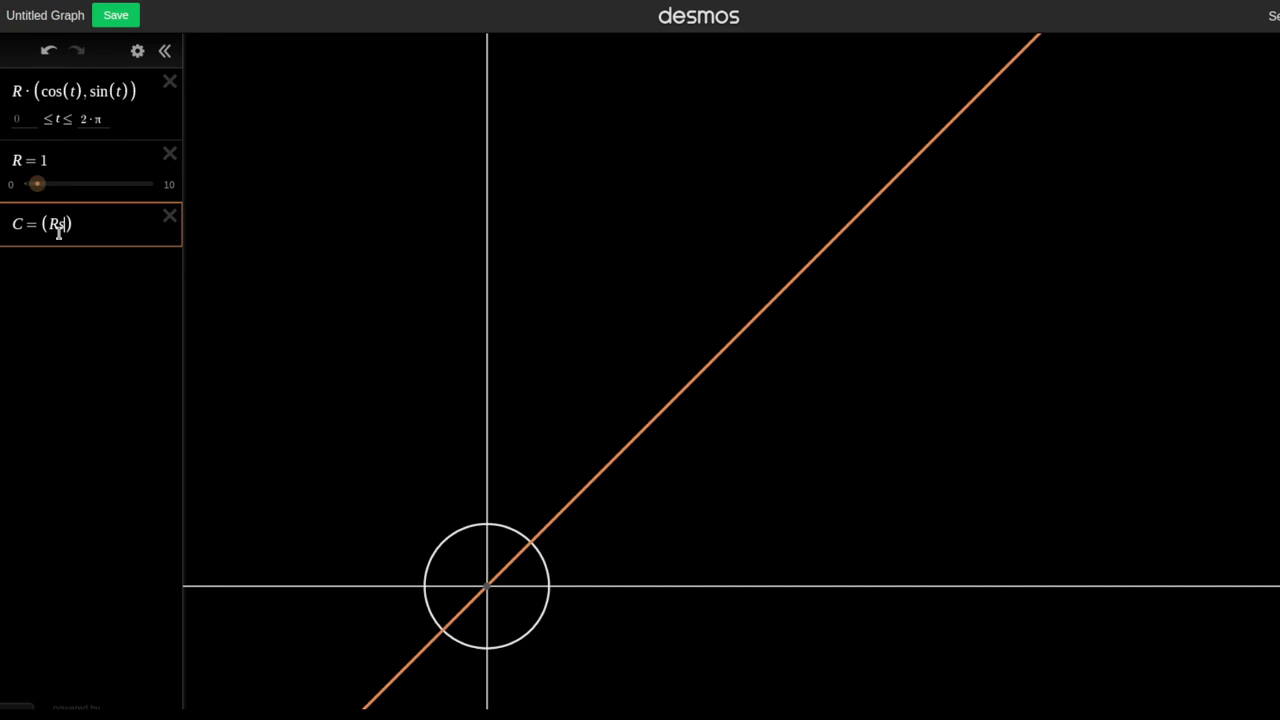
pyautogui.write(',R')
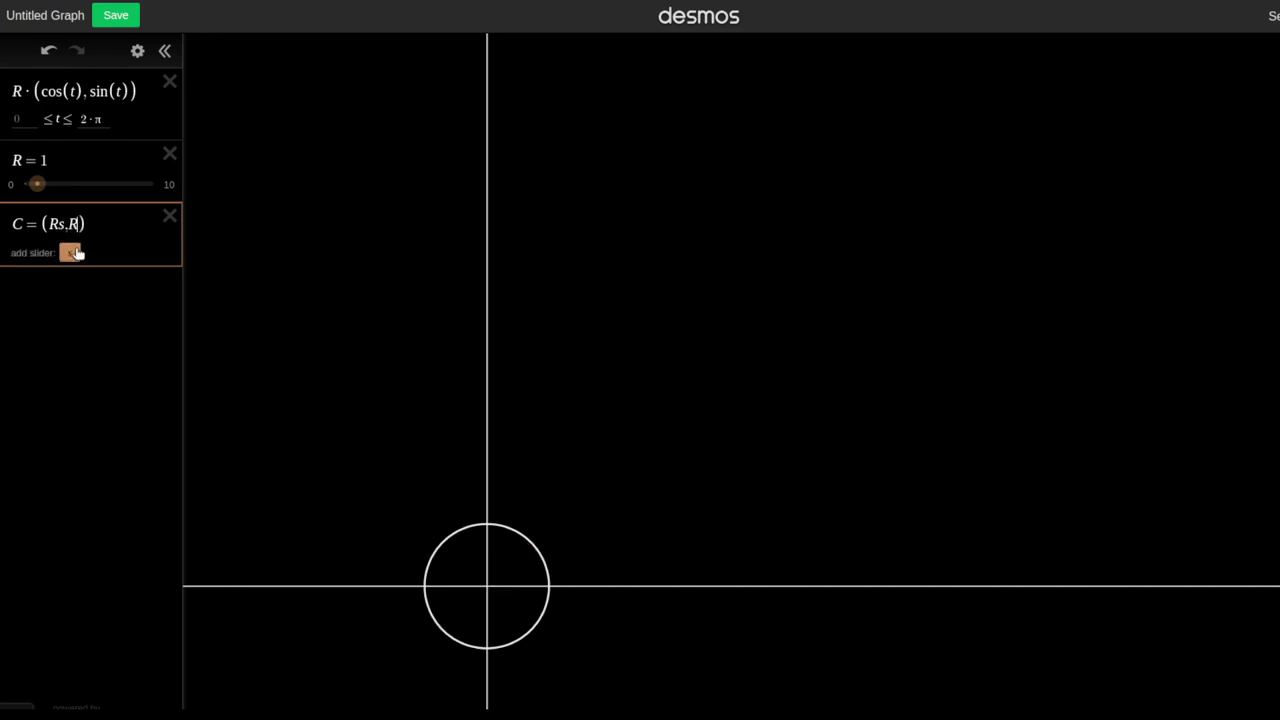
# Add a slider for s and move the s and R sliders above the other expressions.
pyautogui.click(72, 252)
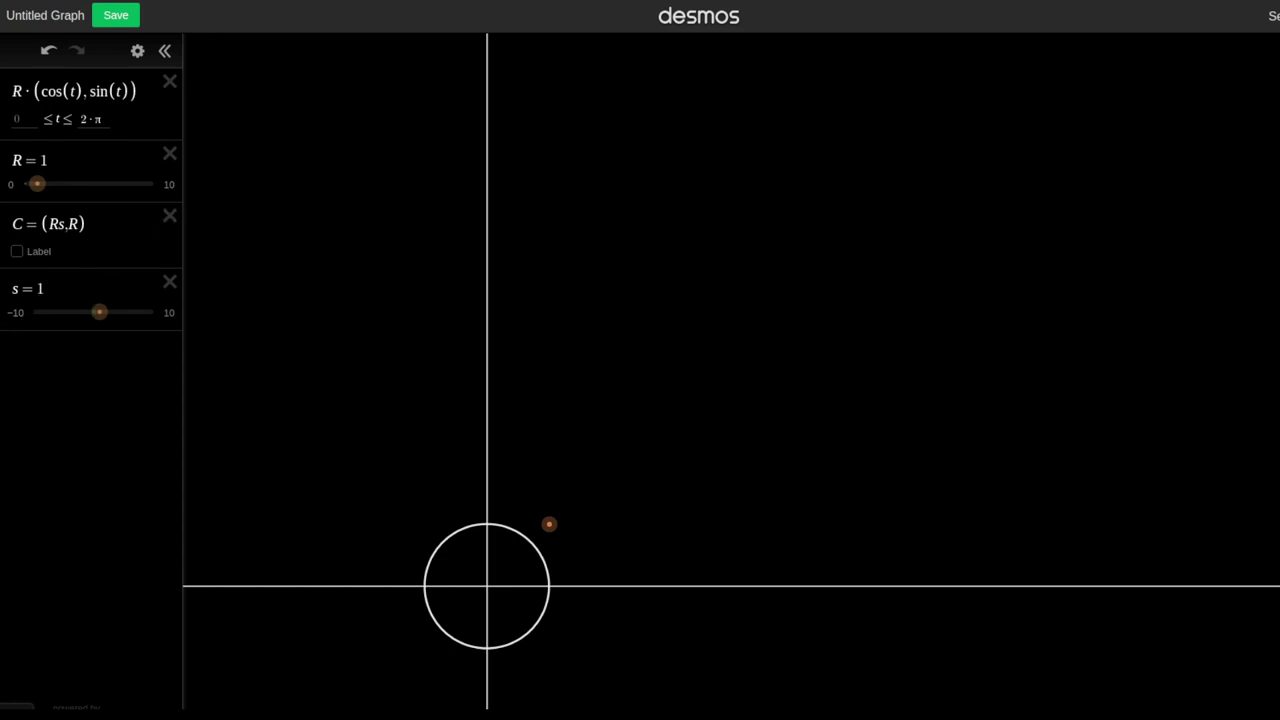
pyautogui.moveTo(5, 295); pyautogui.dragTo(40, 131)
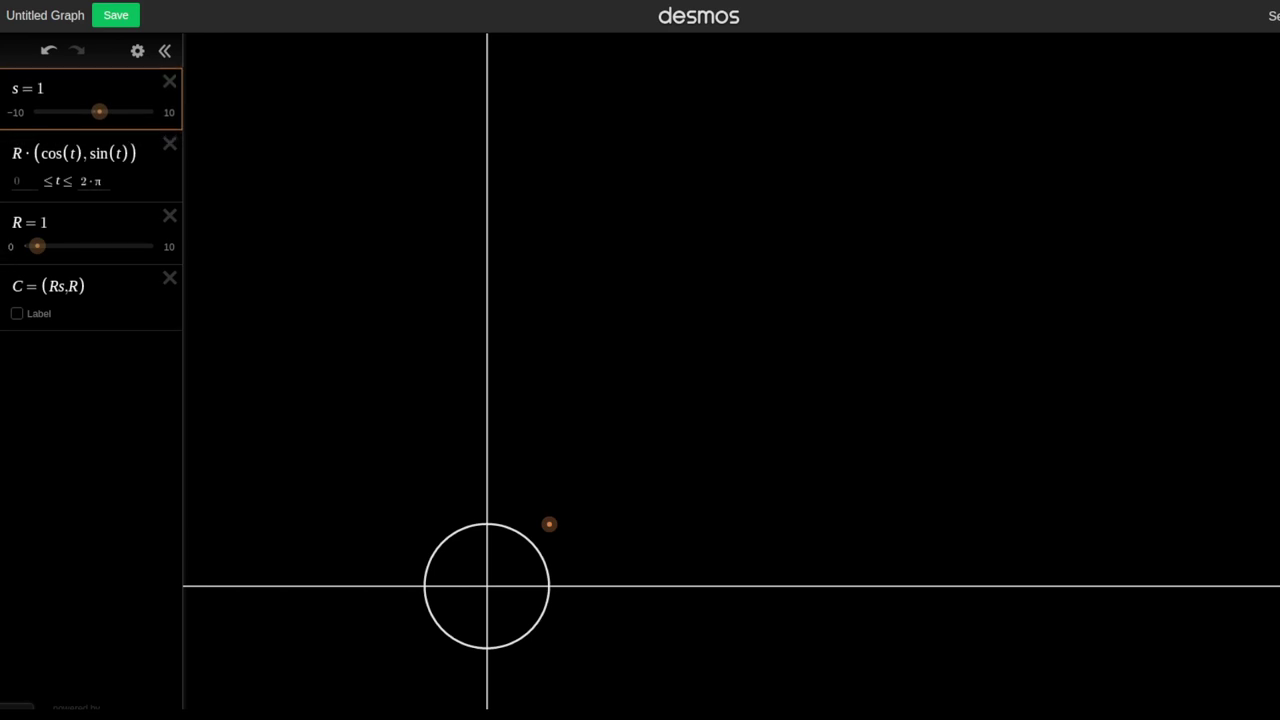
pyautogui.moveTo(3, 232); pyautogui.dragTo(12, 176)
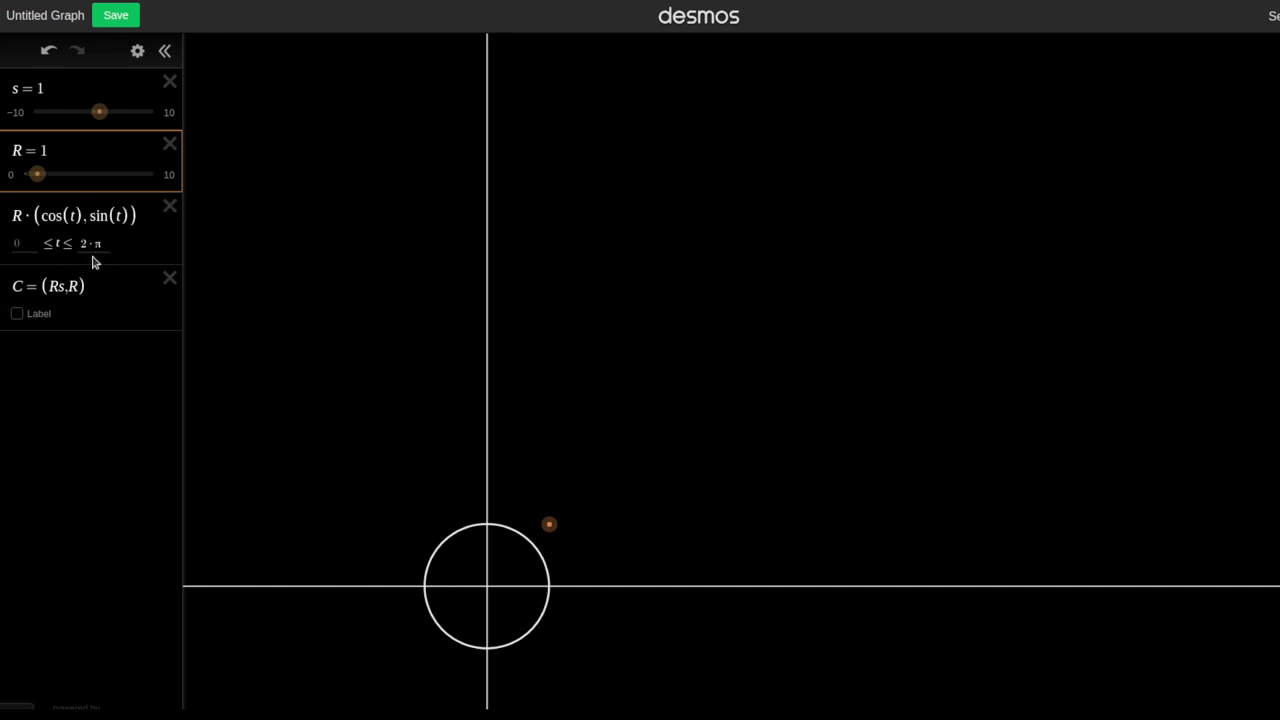
# Append +C to the circle's expression and shift the circle by sliding s to -0.1.
pyautogui.click(140, 214)
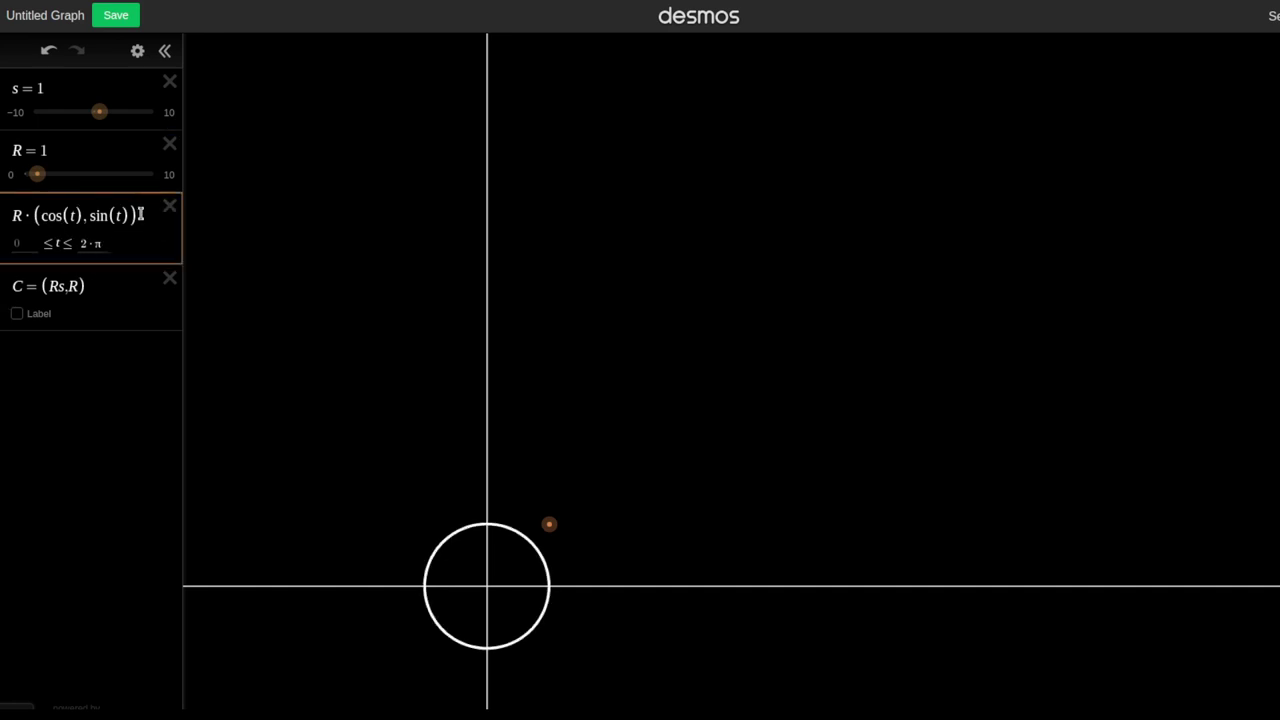
pyautogui.write('+C')
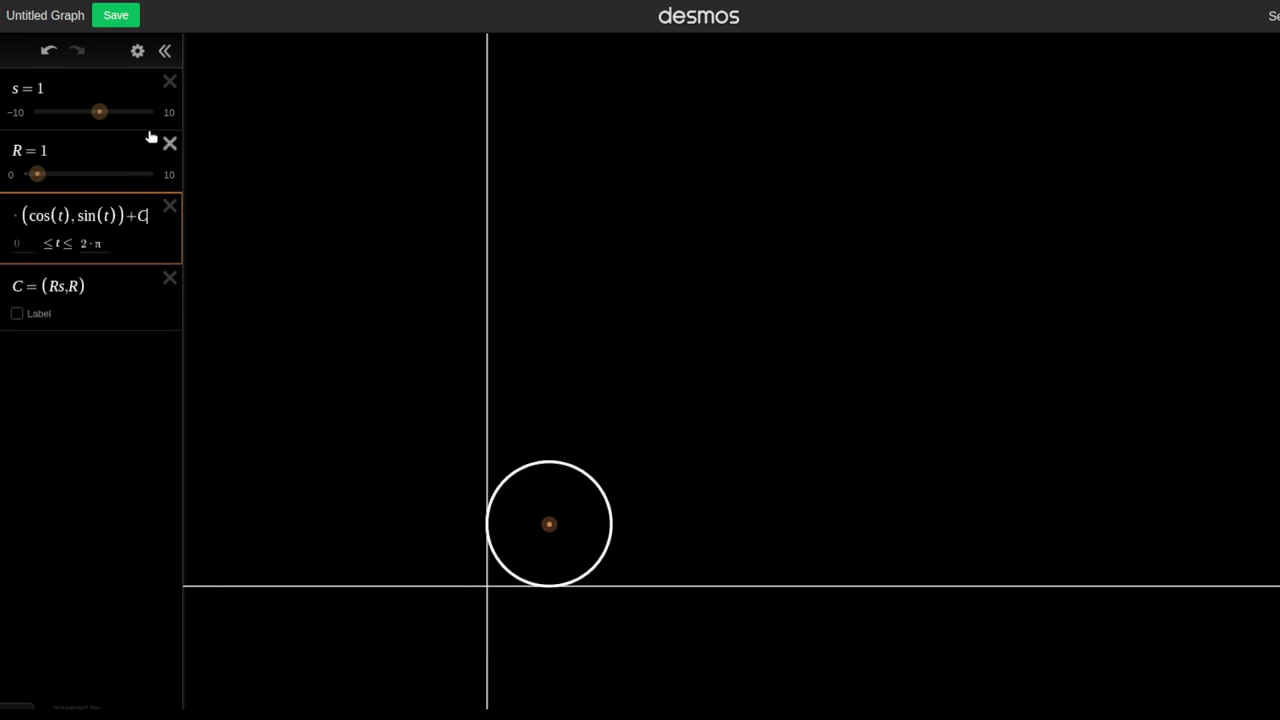
pyautogui.click(101, 114)
pyautogui.moveTo(101, 114); pyautogui.dragTo(94, 114)
# Set s to 0 and move the definition of C above the circle's expression.
pyautogui.click(88, 92)
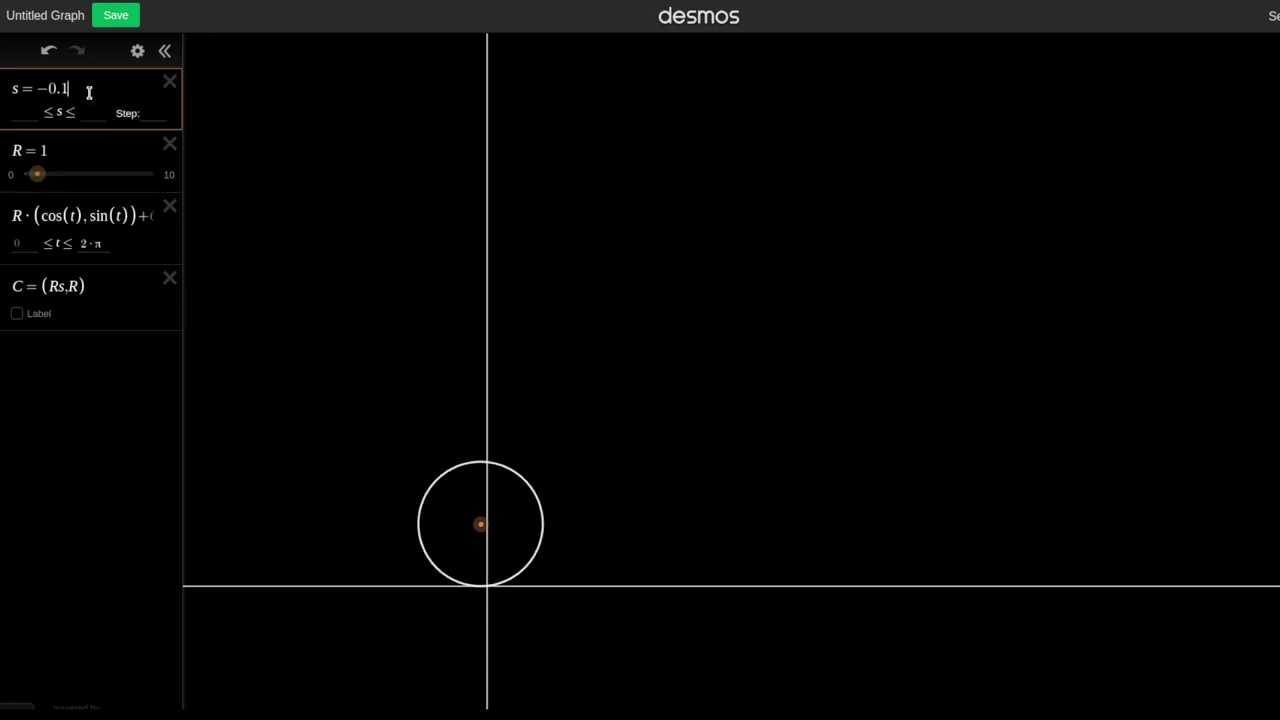
pyautogui.press('BackSpace')
pyautogui.press('BackSpace')
pyautogui.press('BackSpace')
pyautogui.press('BackSpace')
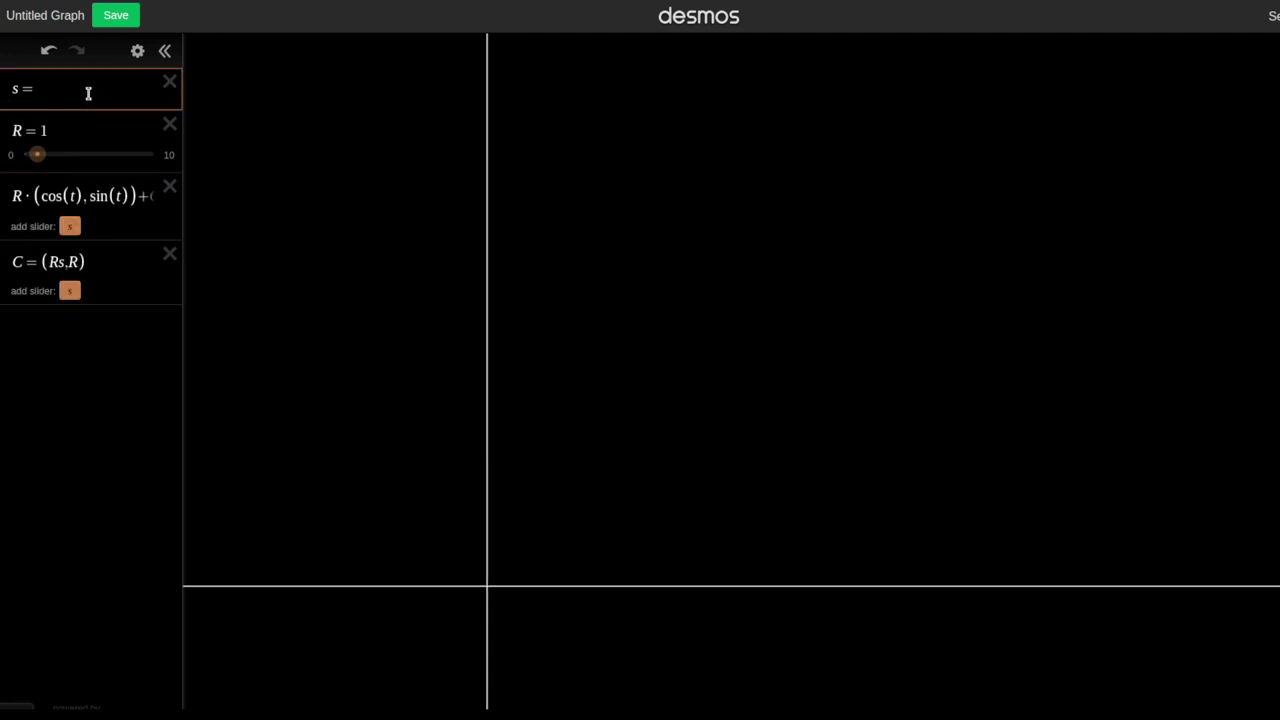
pyautogui.write('0')
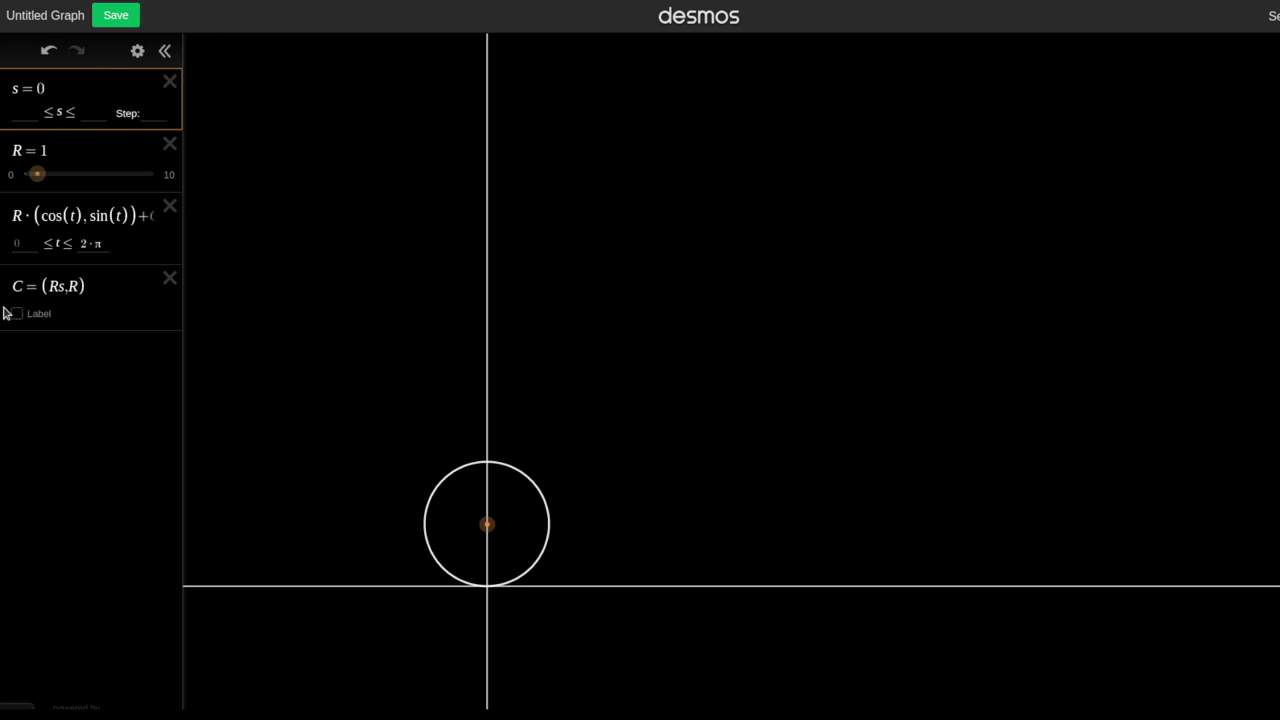
pyautogui.moveTo(5, 313); pyautogui.dragTo(6, 243)
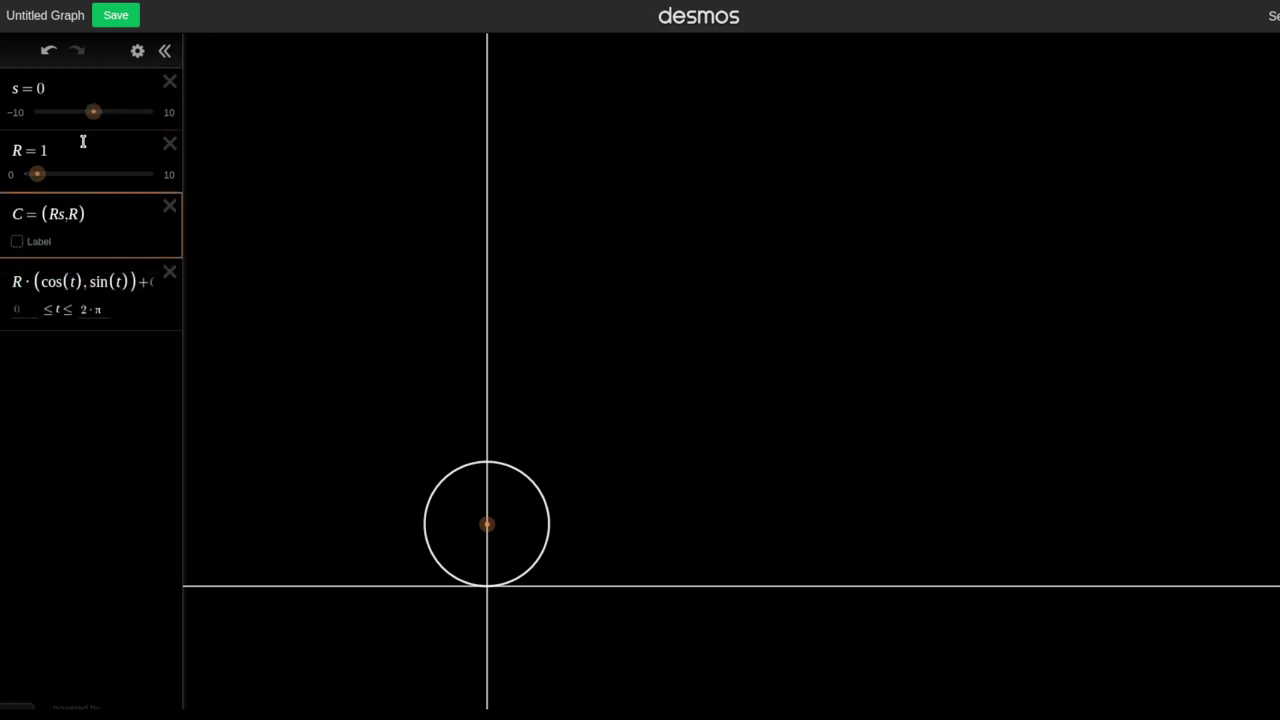
pyautogui.moveTo(93, 112)
pyautogui.mouseDown()
pyautogui.moveTo(142, 112)
pyautogui.moveTo(93, 112)
pyautogui.mouseUp()
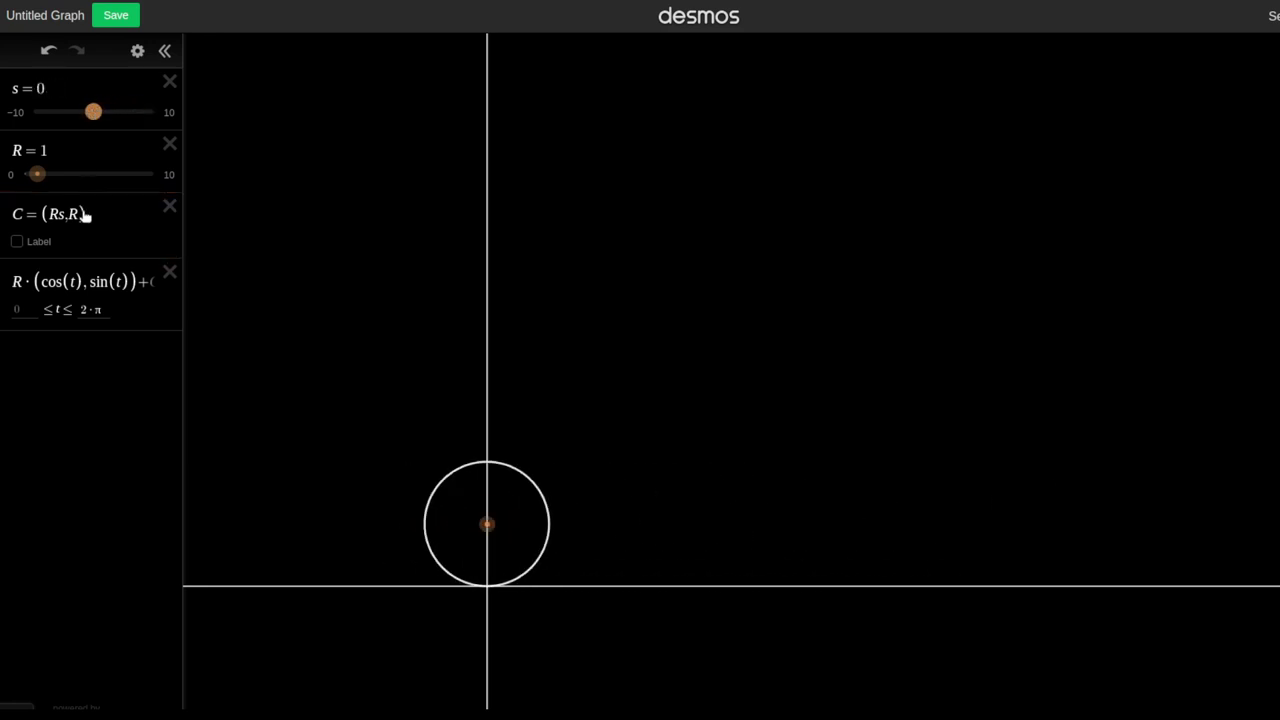
# Define the tracing point as P = (Rs − R·sin(s), R − R cos(s)) in a new expression.
pyautogui.click(64, 346)
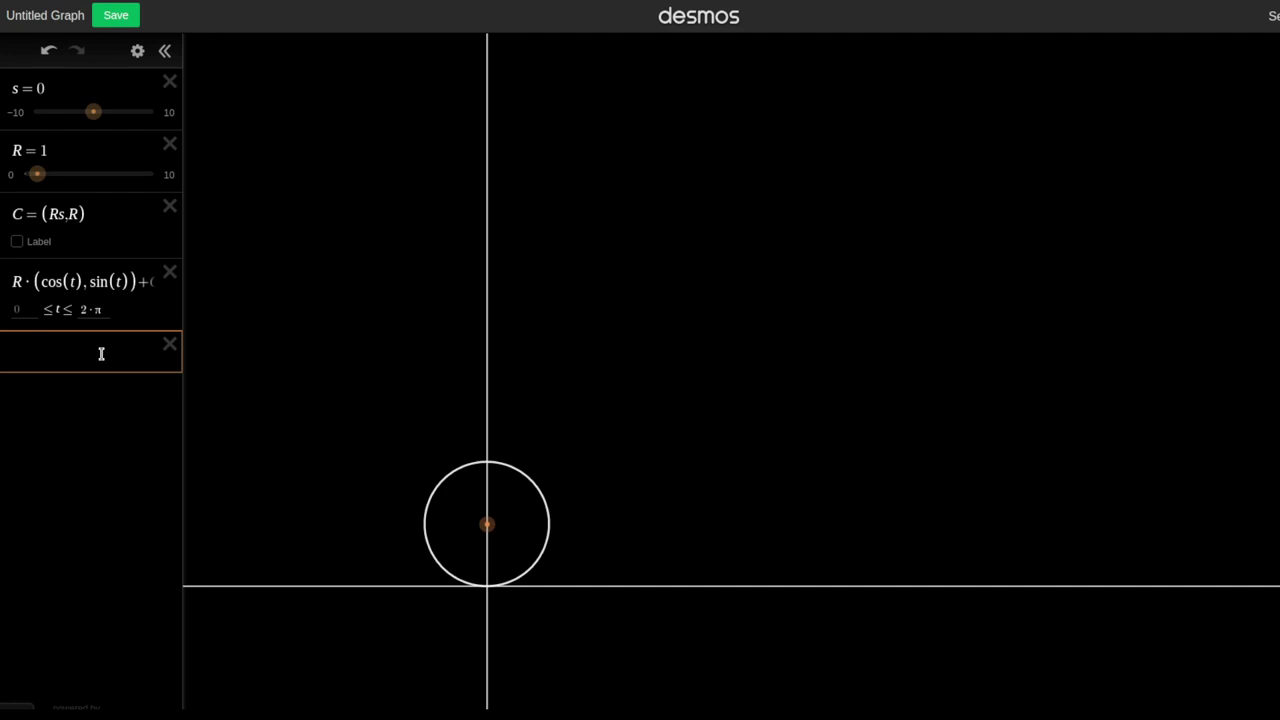
pyautogui.write('P=')
pyautogui.write('()')
pyautogui.write('Rs')
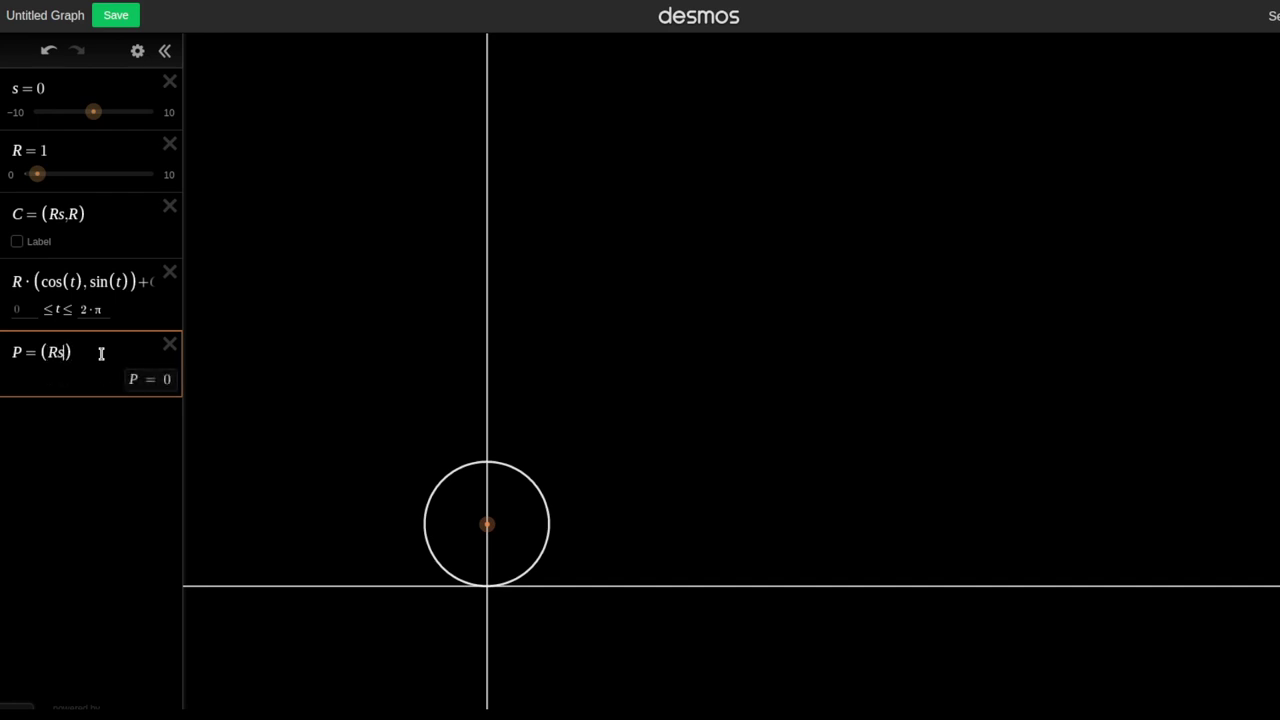
pyautogui.write('-R*')
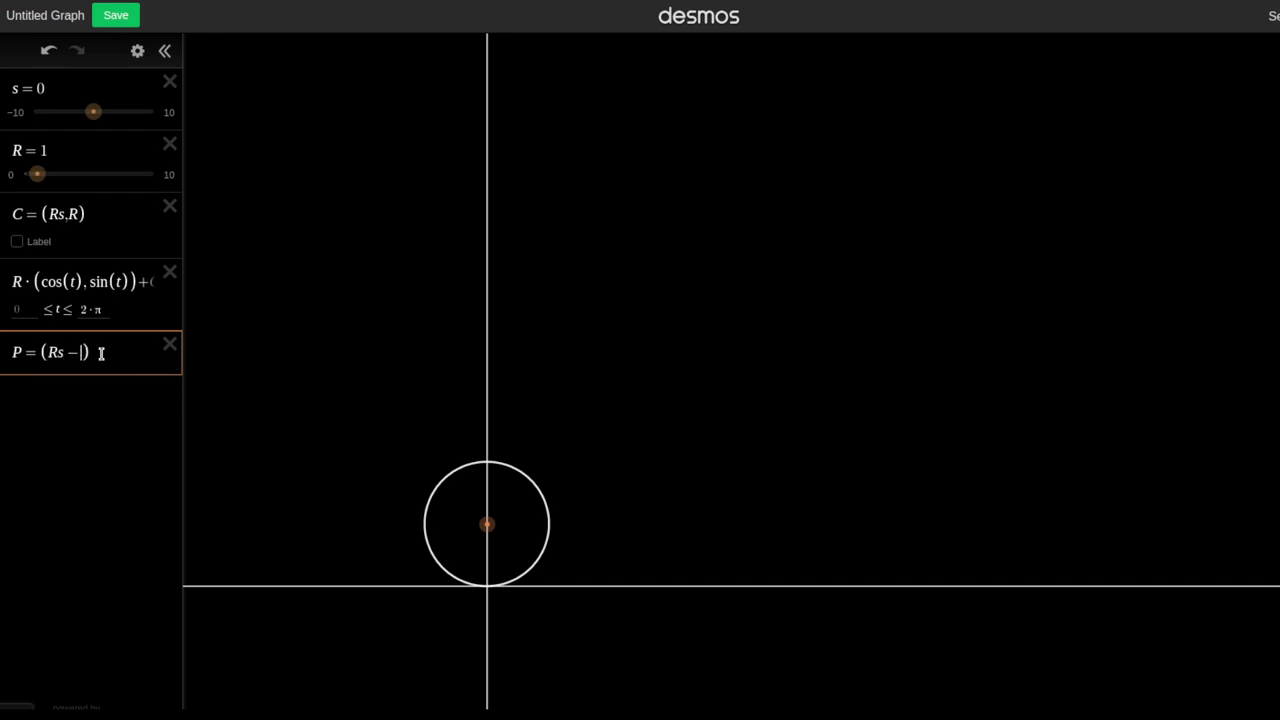
pyautogui.write('sin(')
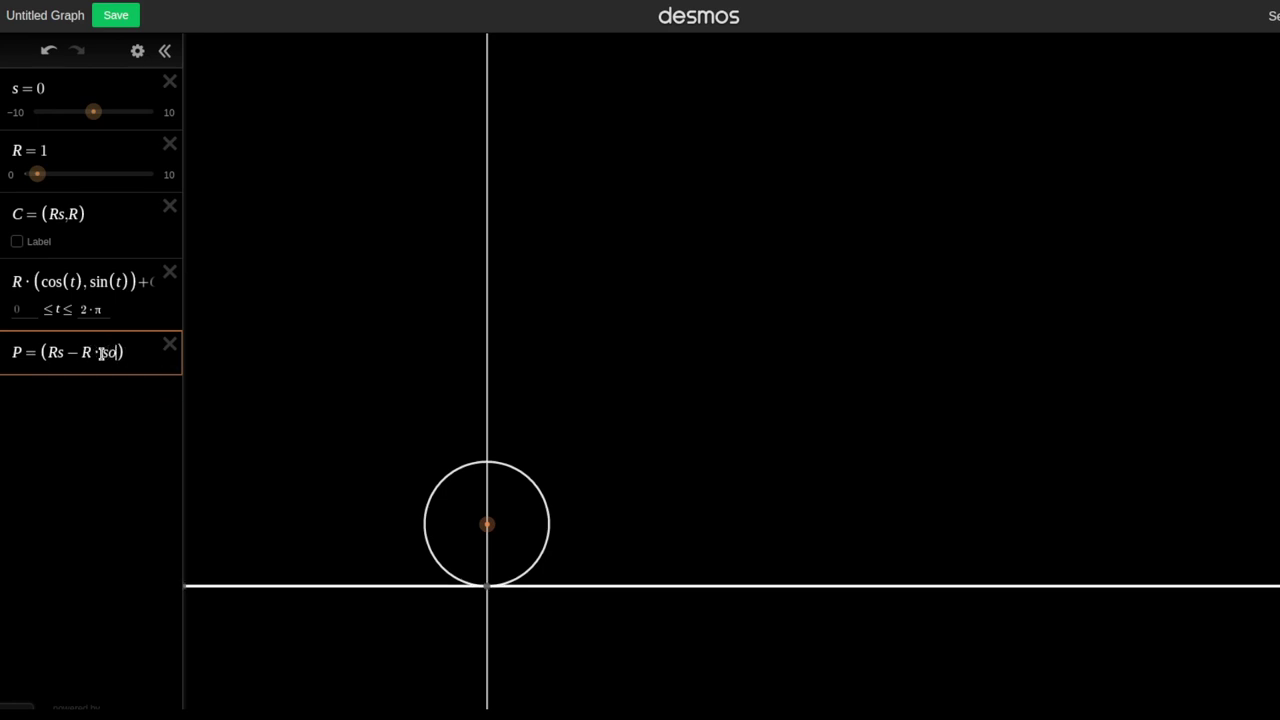
pyautogui.write('s')
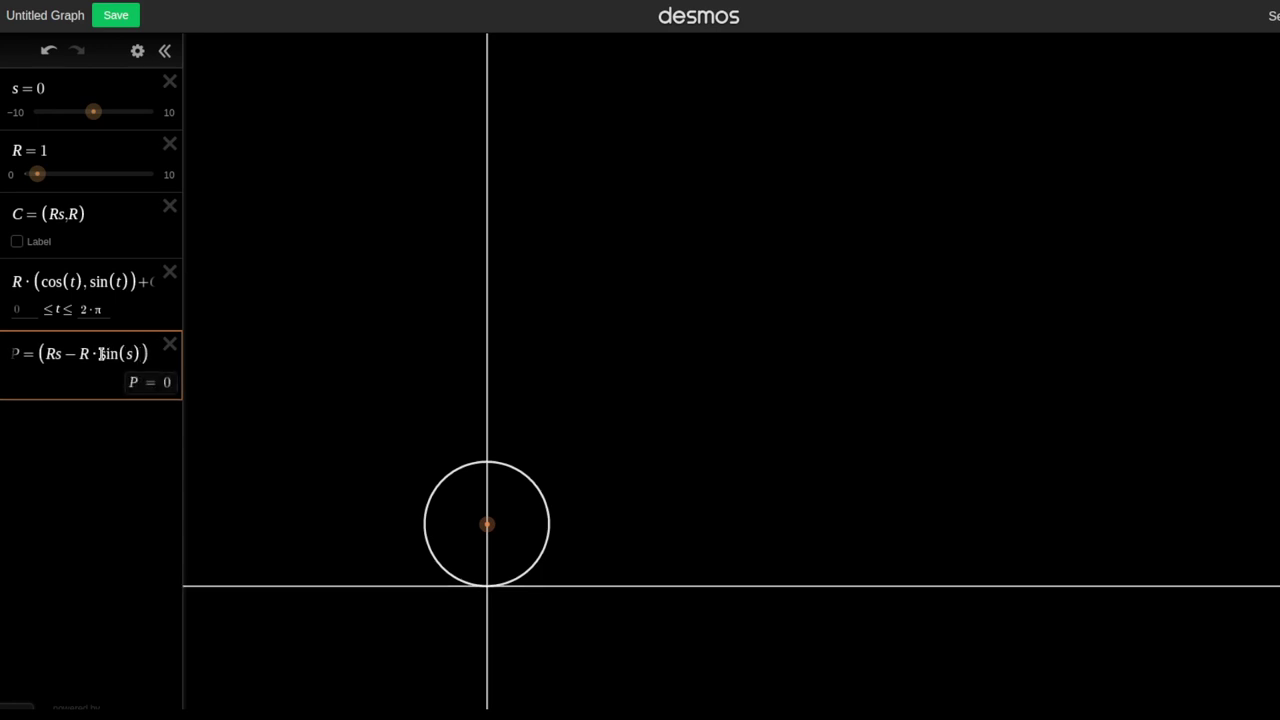
pyautogui.write(',')
pyautogui.write('R-')
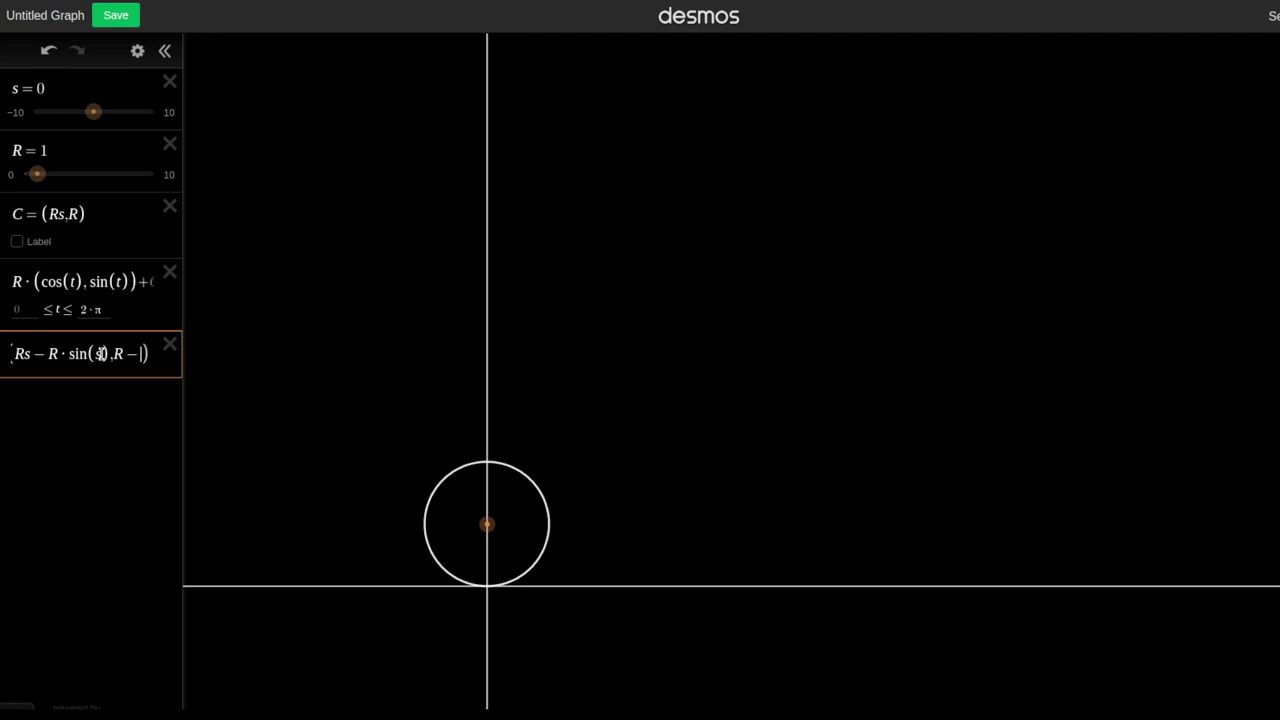
pyautogui.write('R')
pyautogui.write('cos(')
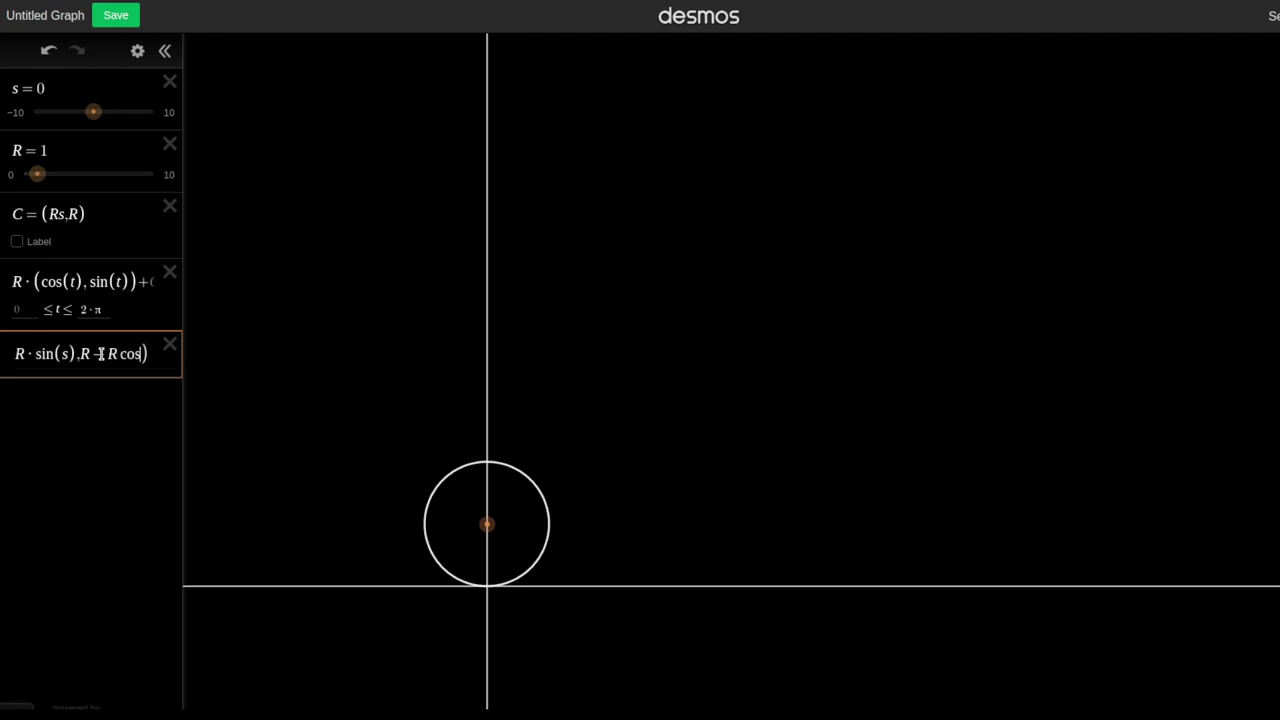
pyautogui.write('s')
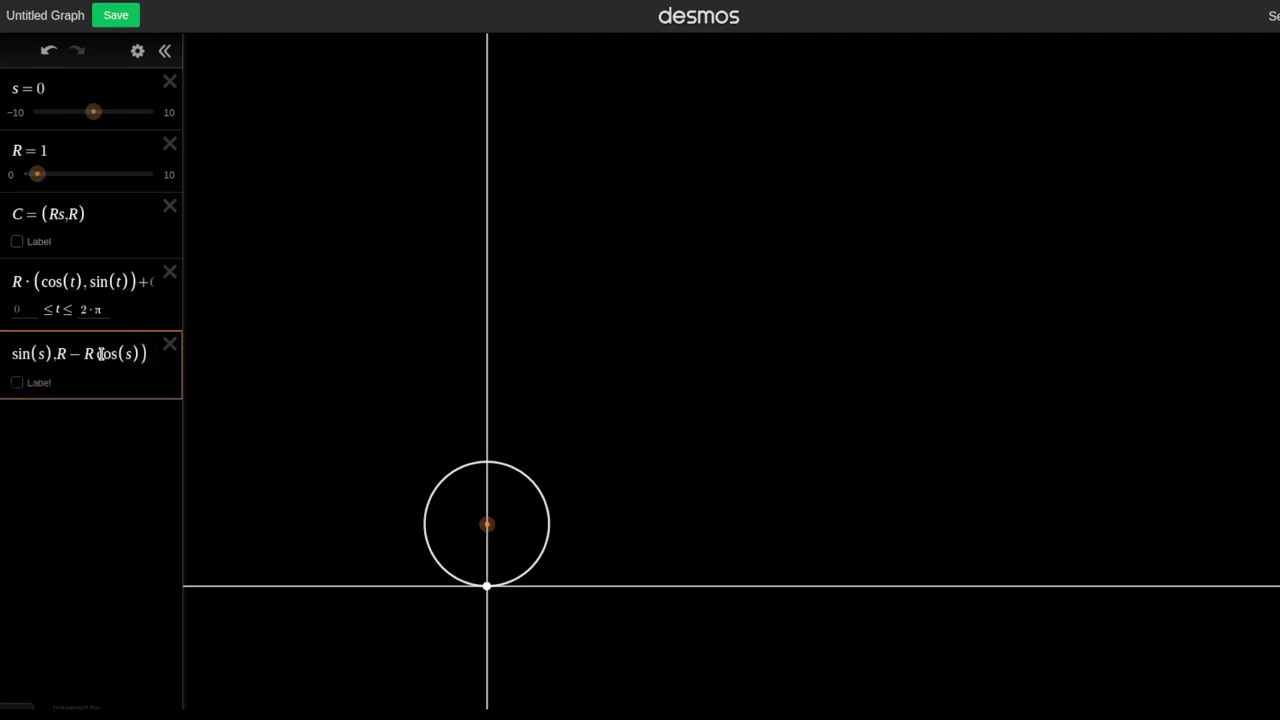
# Recolour the tracing point P teal and roll the circle back and forth with s, returning s to 0.
pyautogui.click(137, 52)
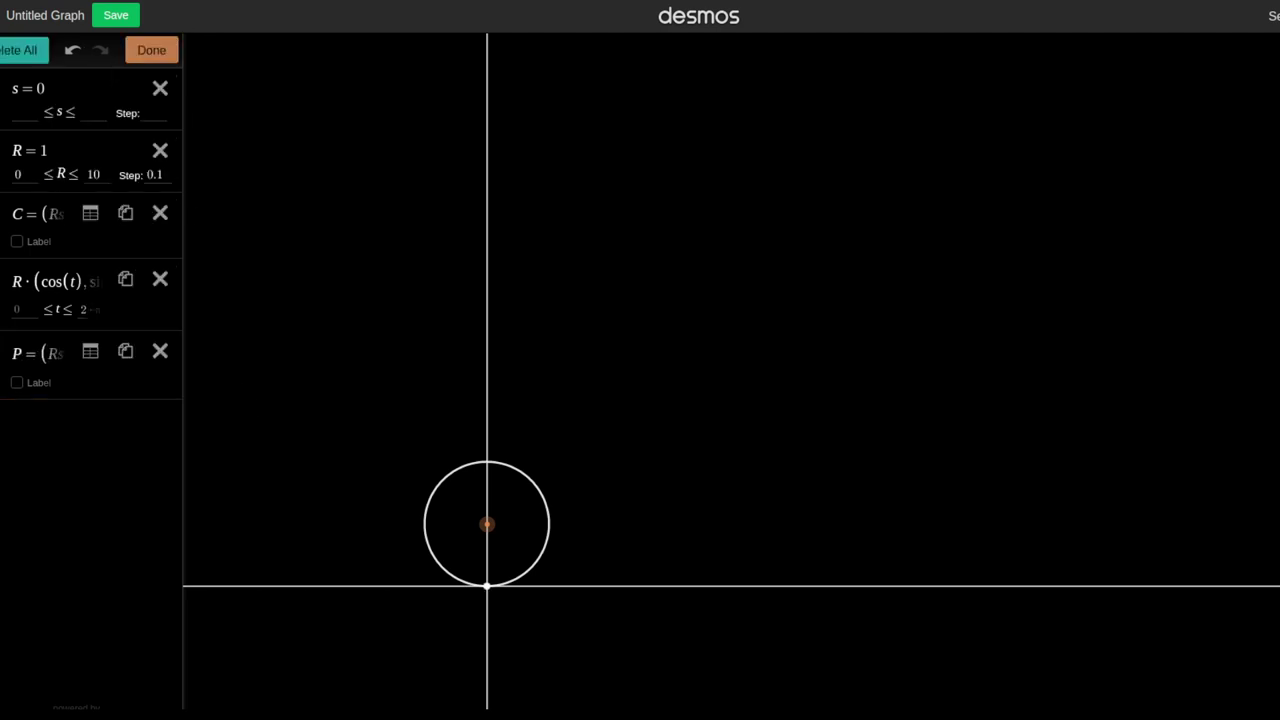
pyautogui.click(8, 362)
pyautogui.click(22, 428)
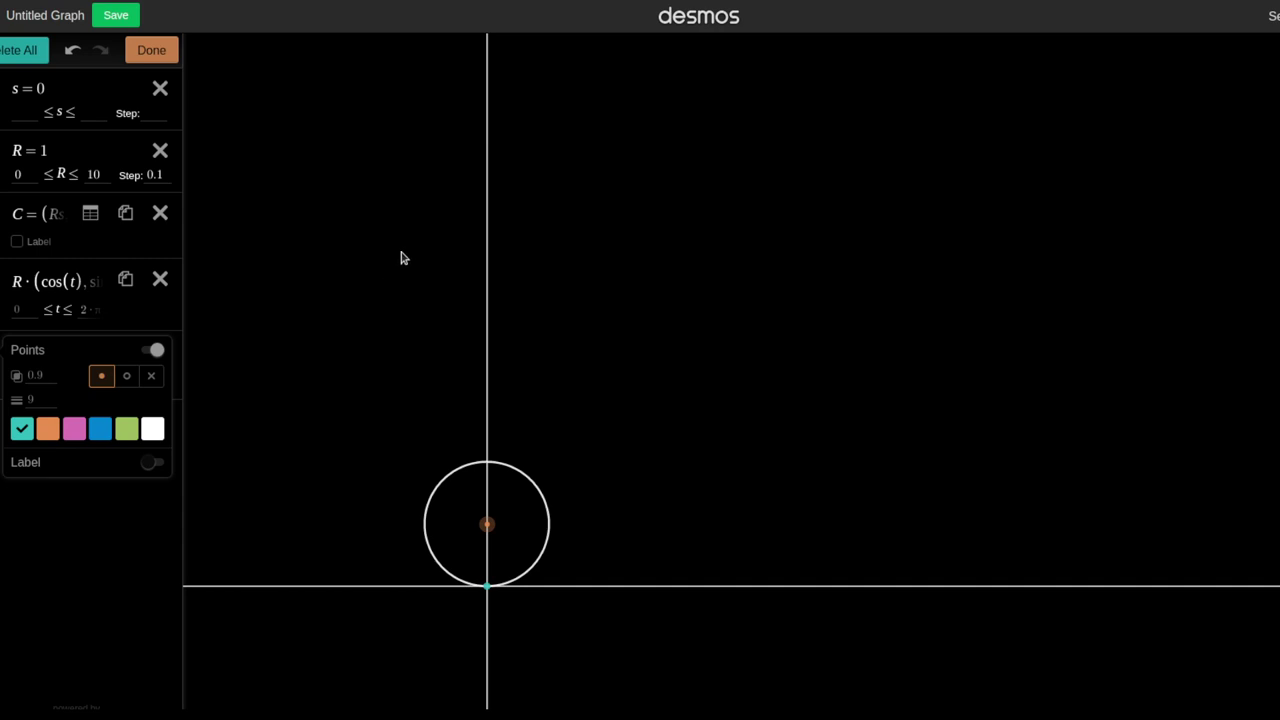
pyautogui.click(398, 258)
pyautogui.moveTo(99, 116); pyautogui.dragTo(68, 115)
pyautogui.moveTo(76, 116); pyautogui.dragTo(104, 130)
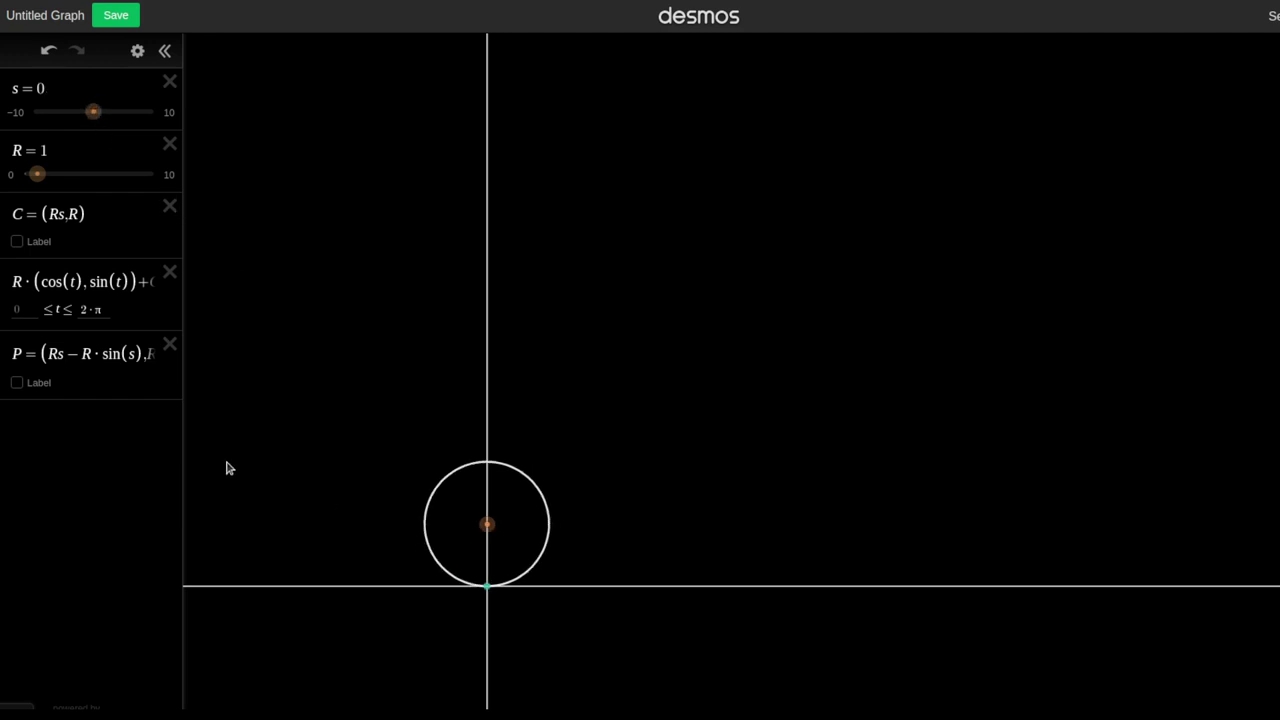
# Widen the expression list until the full definition of P fits on one line, and add an empty expression.
pyautogui.moveTo(185, 463); pyautogui.dragTo(273, 447)
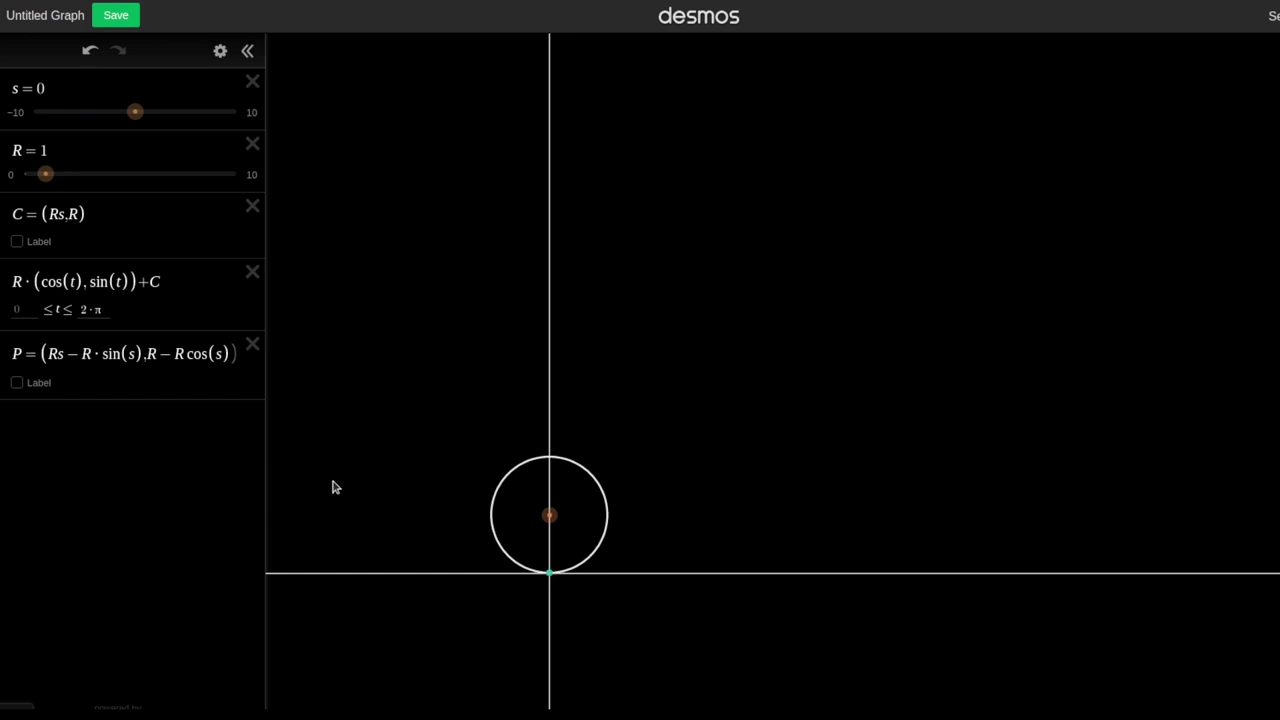
pyautogui.click(46, 421)
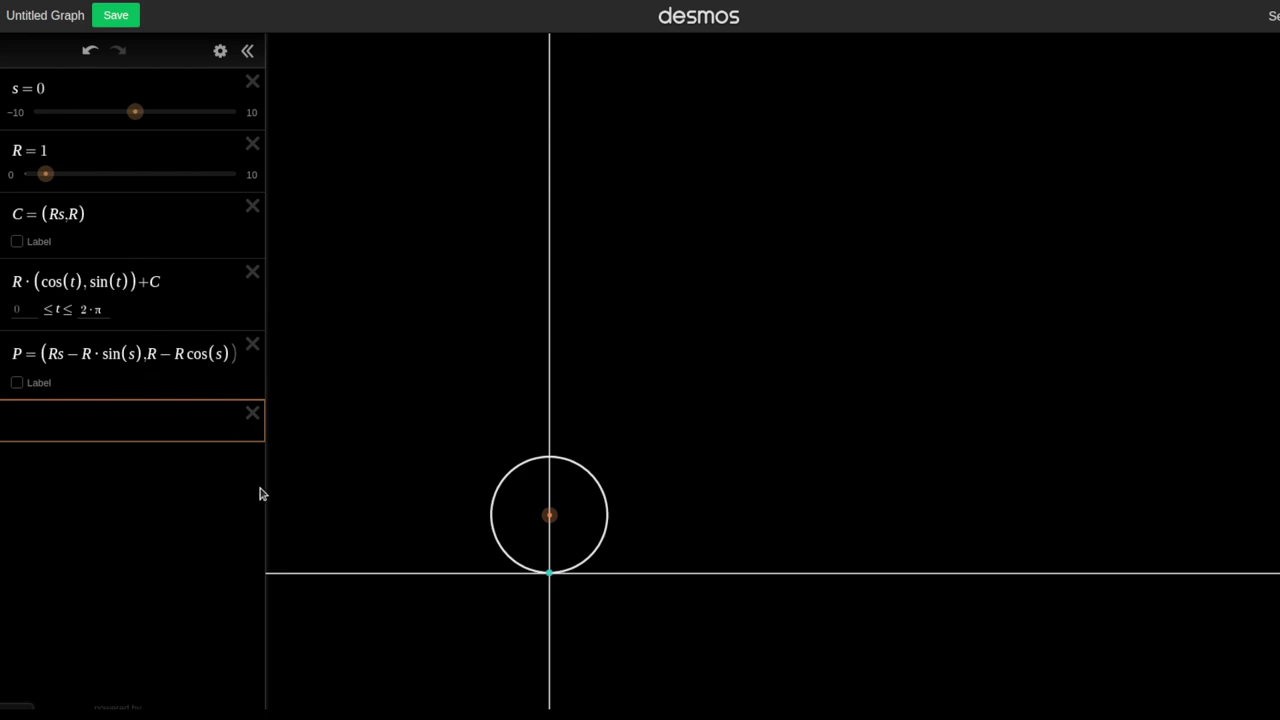
pyautogui.moveTo(263, 486); pyautogui.dragTo(331, 470)
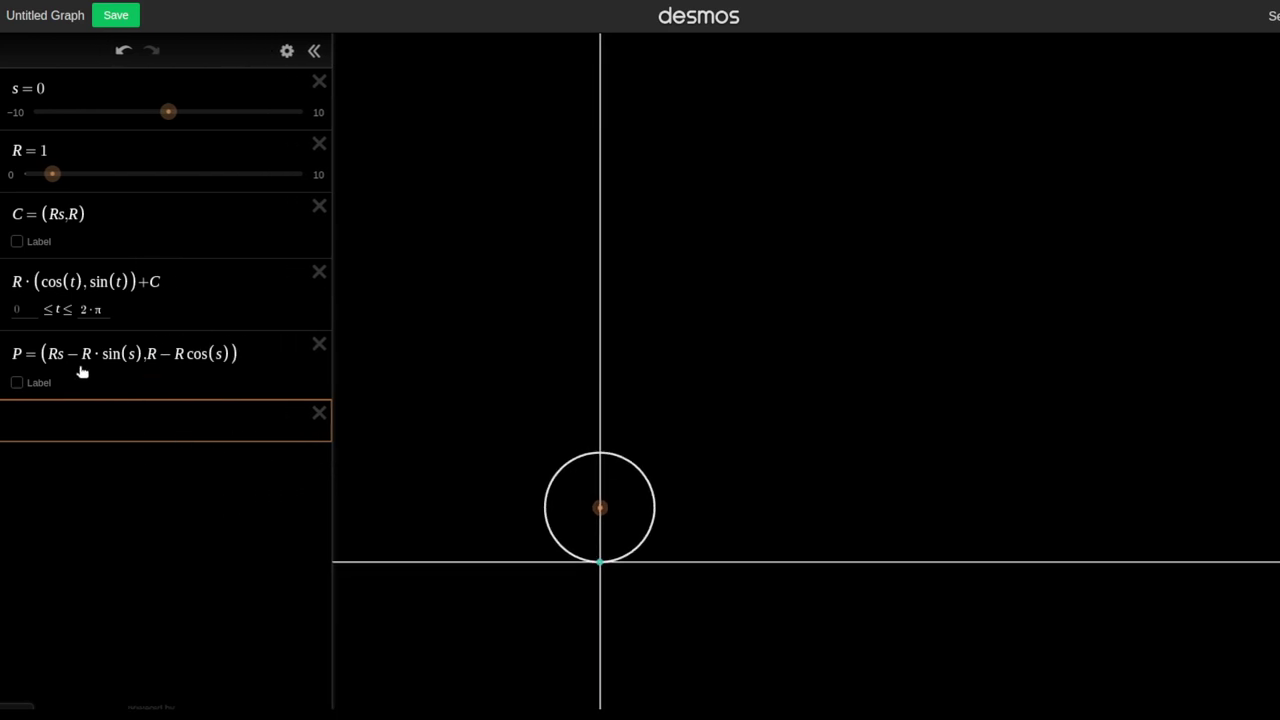
# Copy the coordinate pair of P into the empty expression and define it as the function c(t).
pyautogui.moveTo(41, 353); pyautogui.dragTo(64, 358)
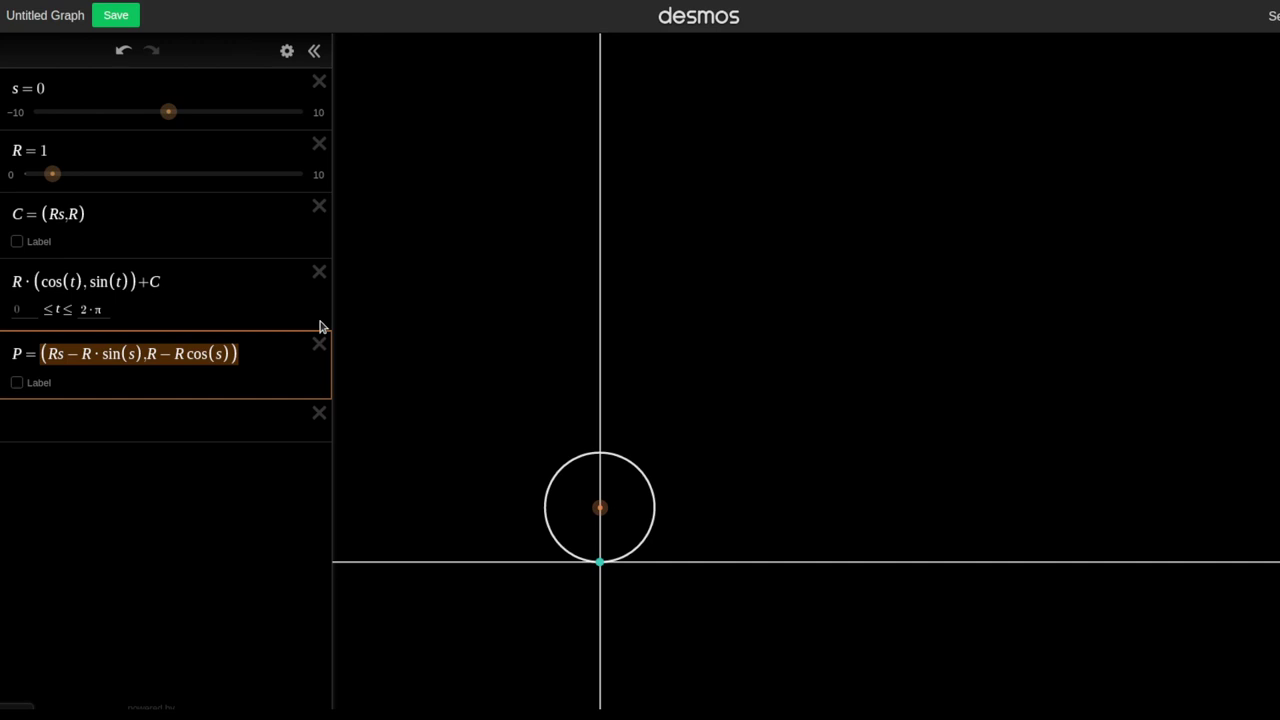
pyautogui.click(148, 418)
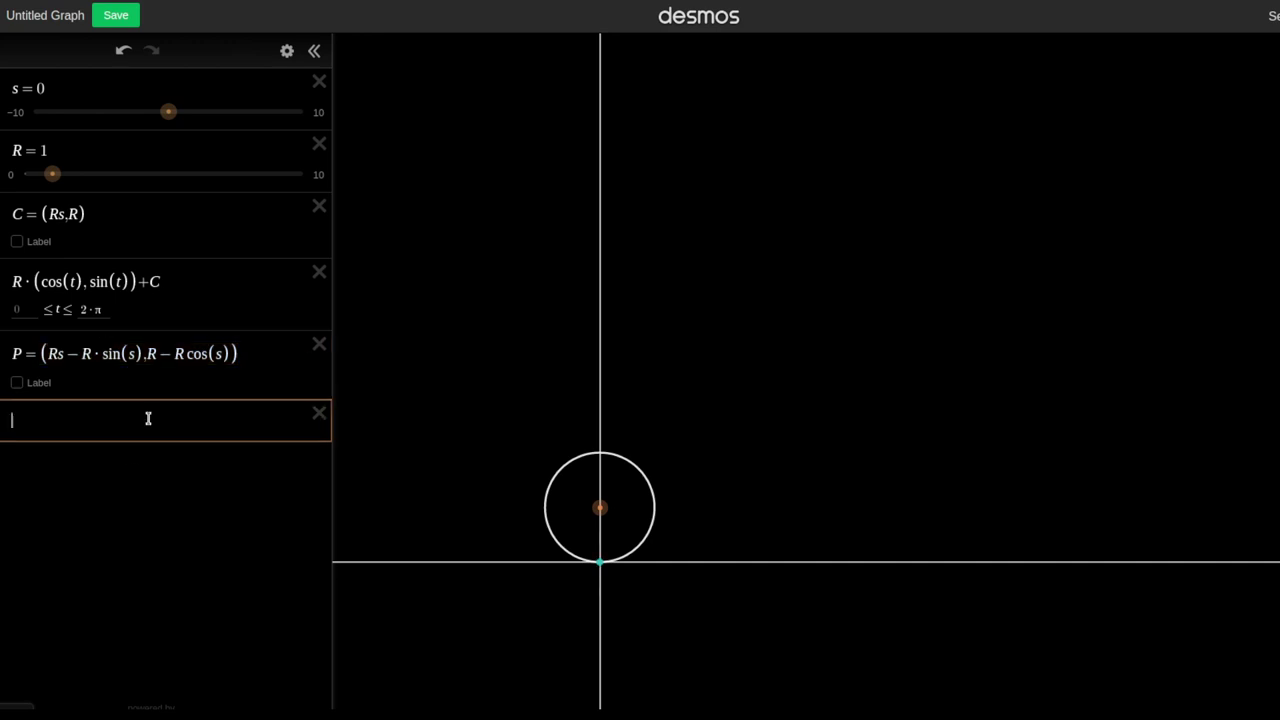
pyautogui.write('(Rs − R · sin(s),R − R cos(s))')
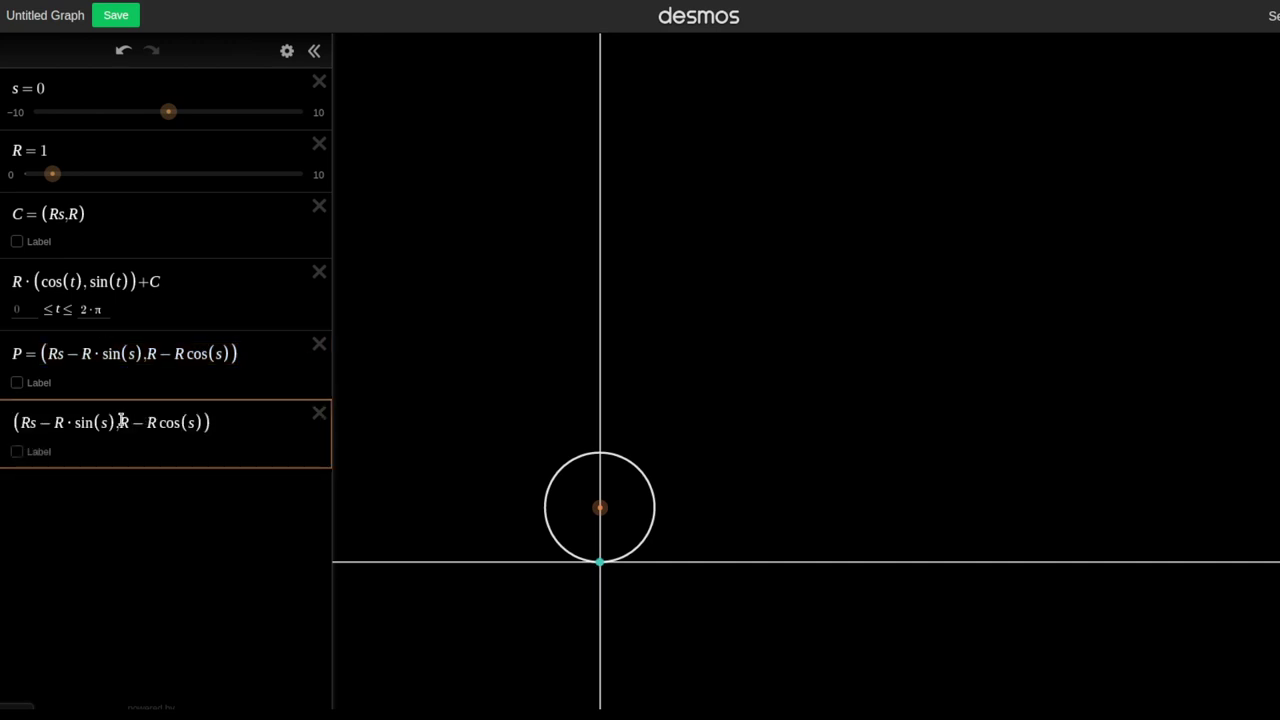
pyautogui.click(31, 415)
pyautogui.write('f(t)')
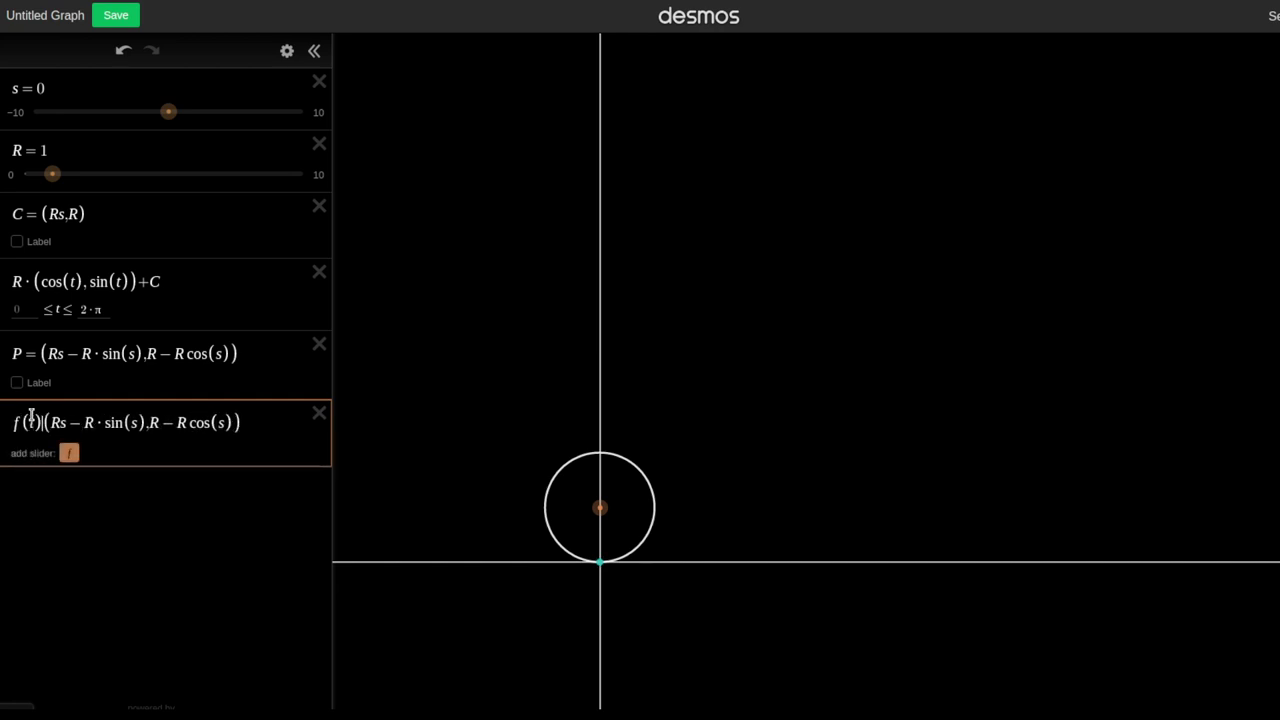
pyautogui.write('=')
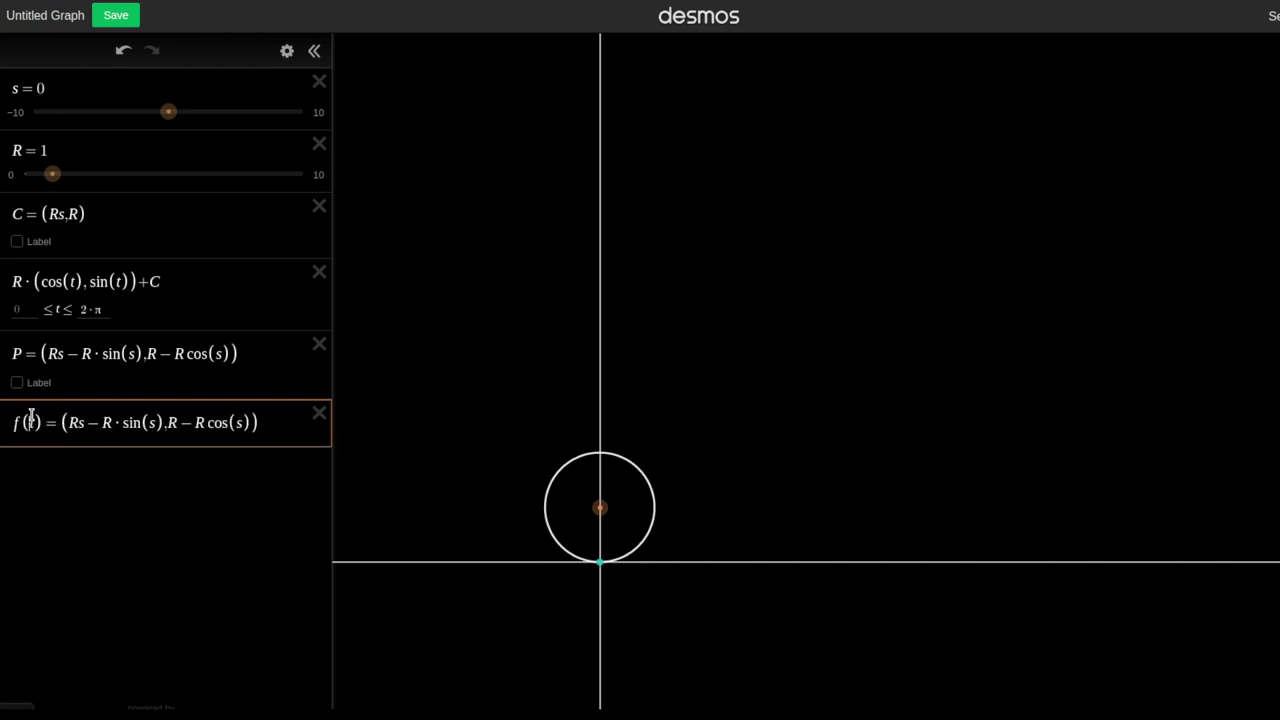
pyautogui.press('BackSpace')
pyautogui.write('c')
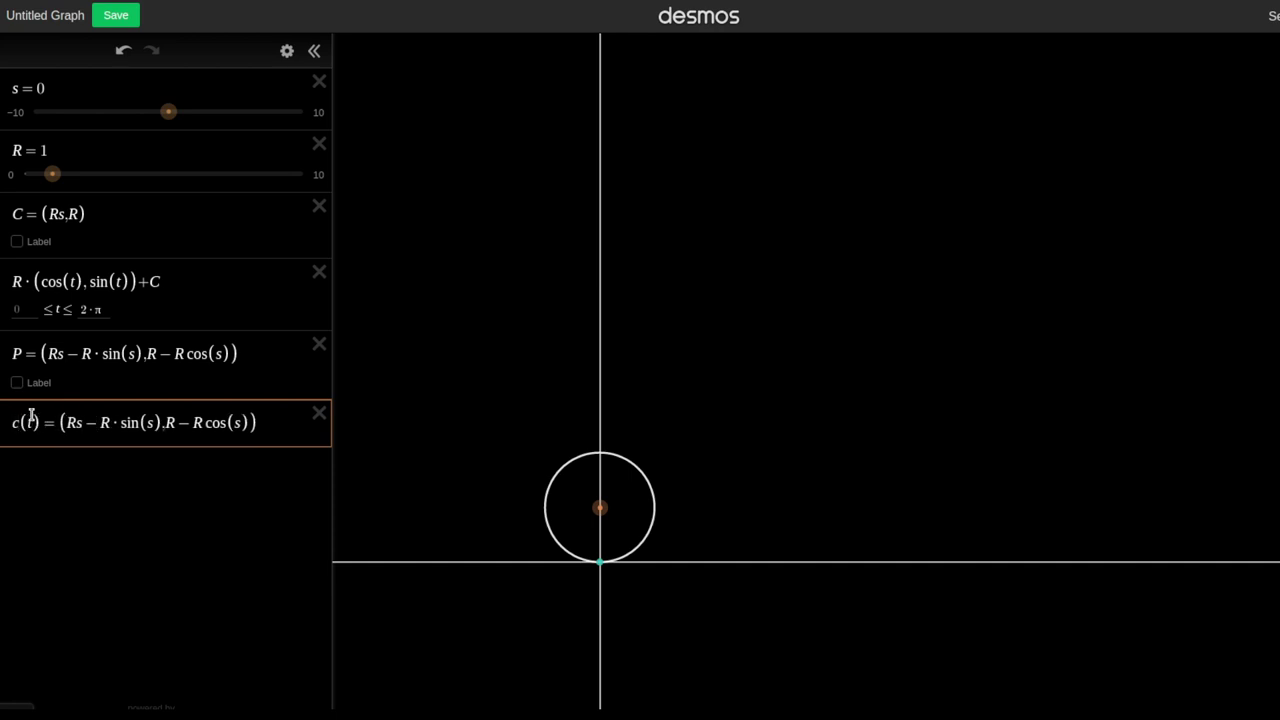
# Replace every s with t in c(t) so it reads (Rt − R·sin(t), R − R cos(t)).
pyautogui.press('BackSpace')
pyautogui.write('t')
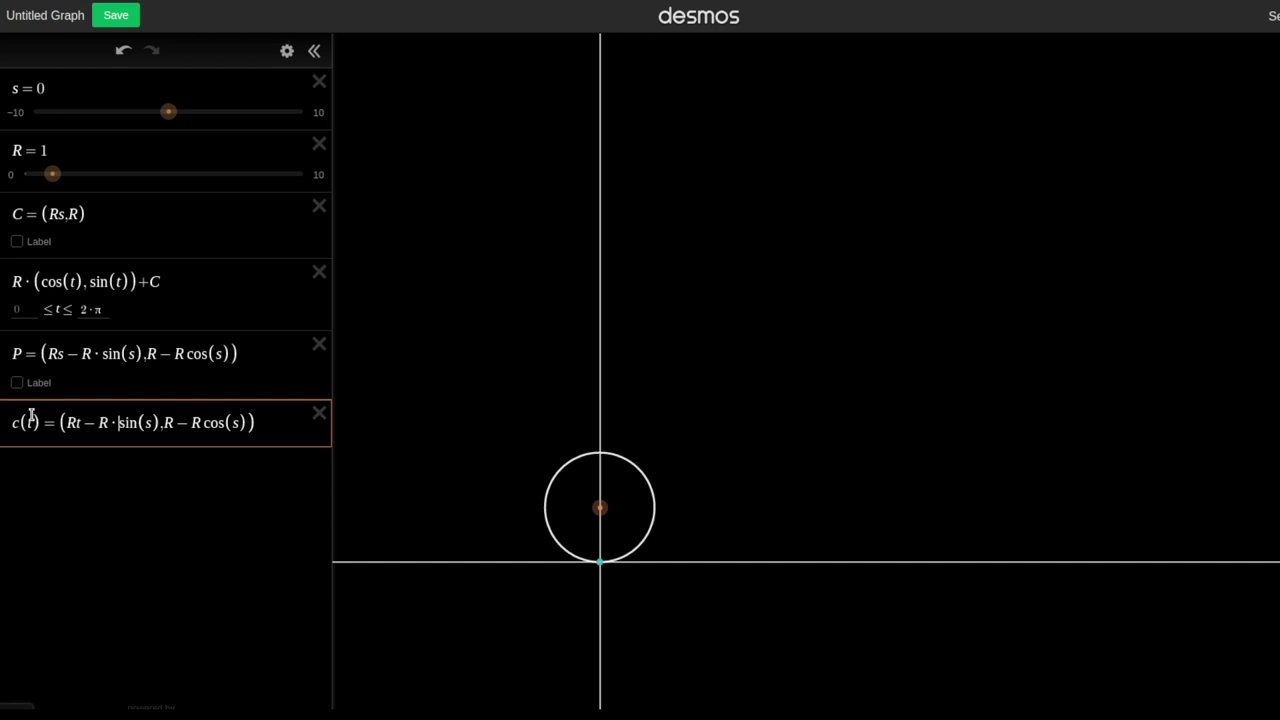
pyautogui.press('BackSpace')
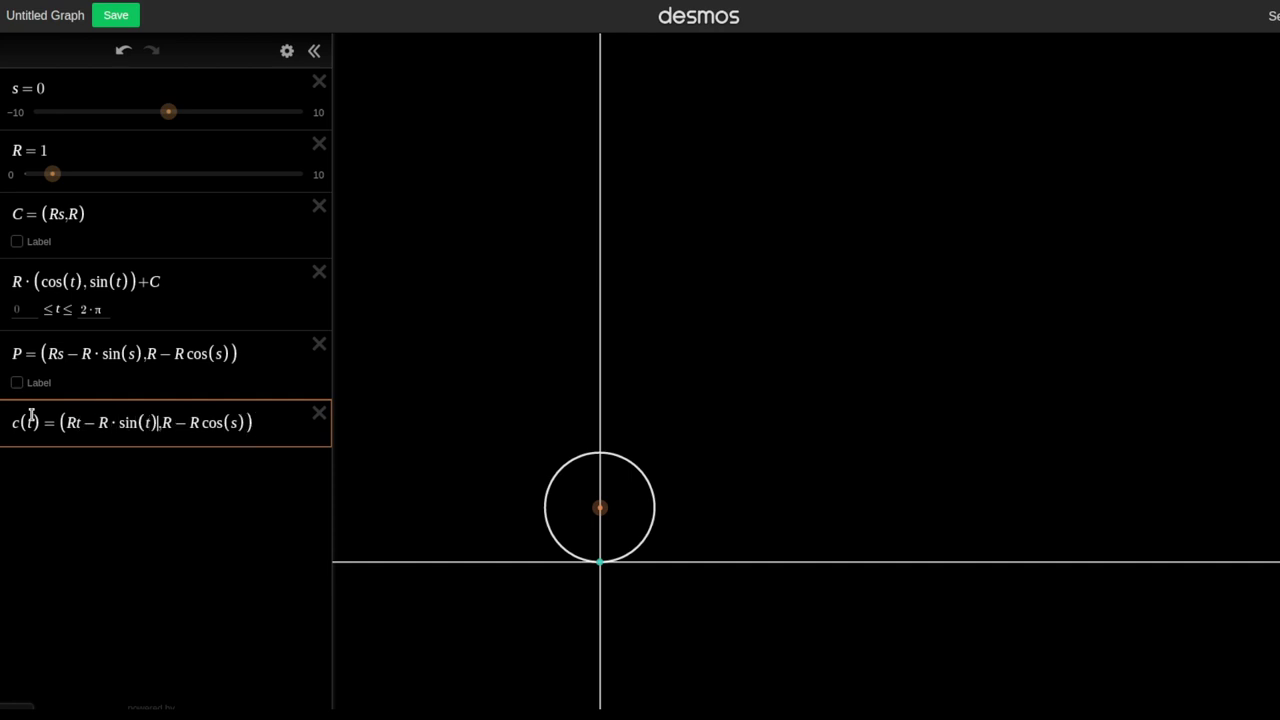
pyautogui.press('BackSpace')
pyautogui.write('t')
pyautogui.press('Return')
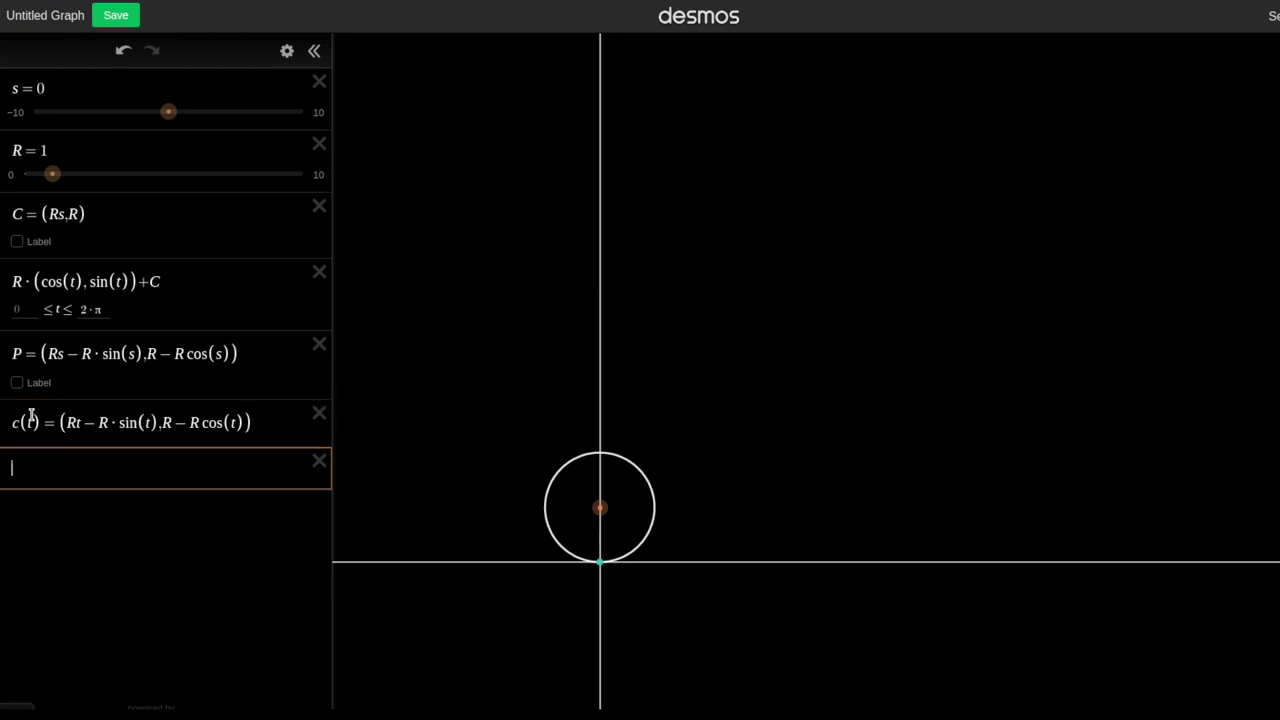
# Plot c(t) in a new expression with the upper limit of t set to 2π.
pyautogui.write('c()')
pyautogui.write('t)')
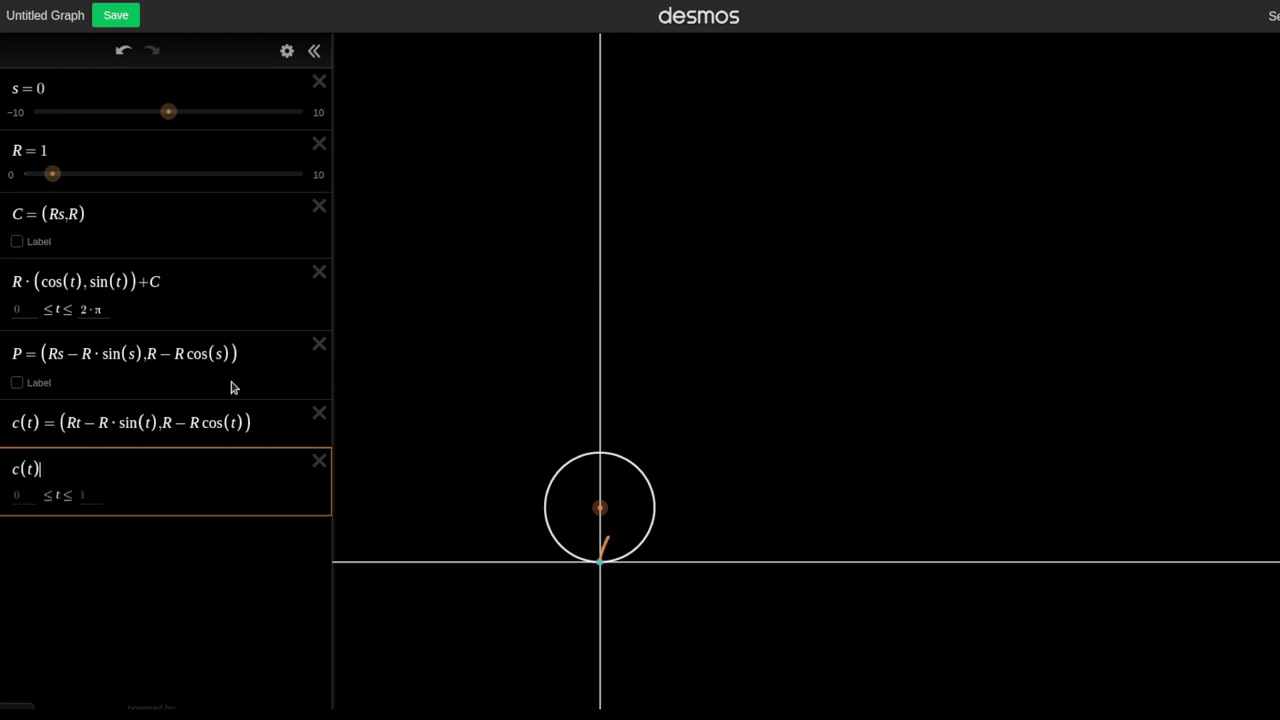
pyautogui.click(92, 495)
pyautogui.write('3')
pyautogui.write('pi')
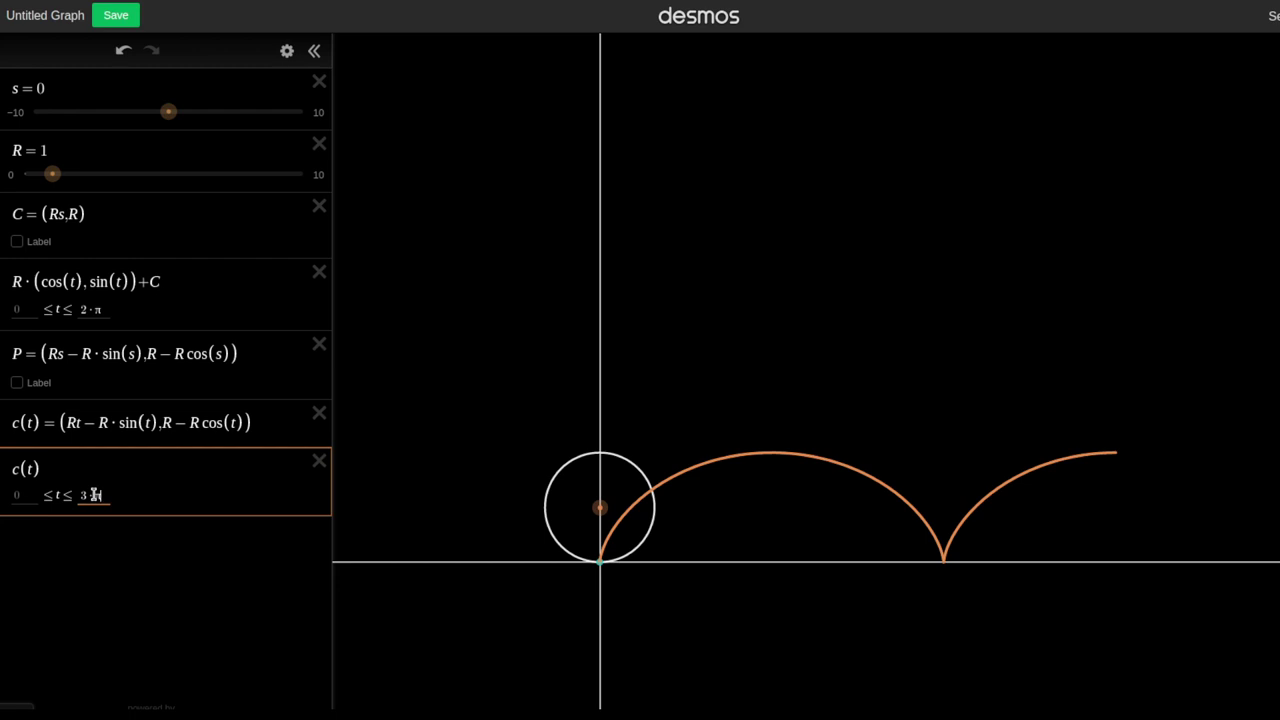
pyautogui.press('BackSpace')
pyautogui.write('2')
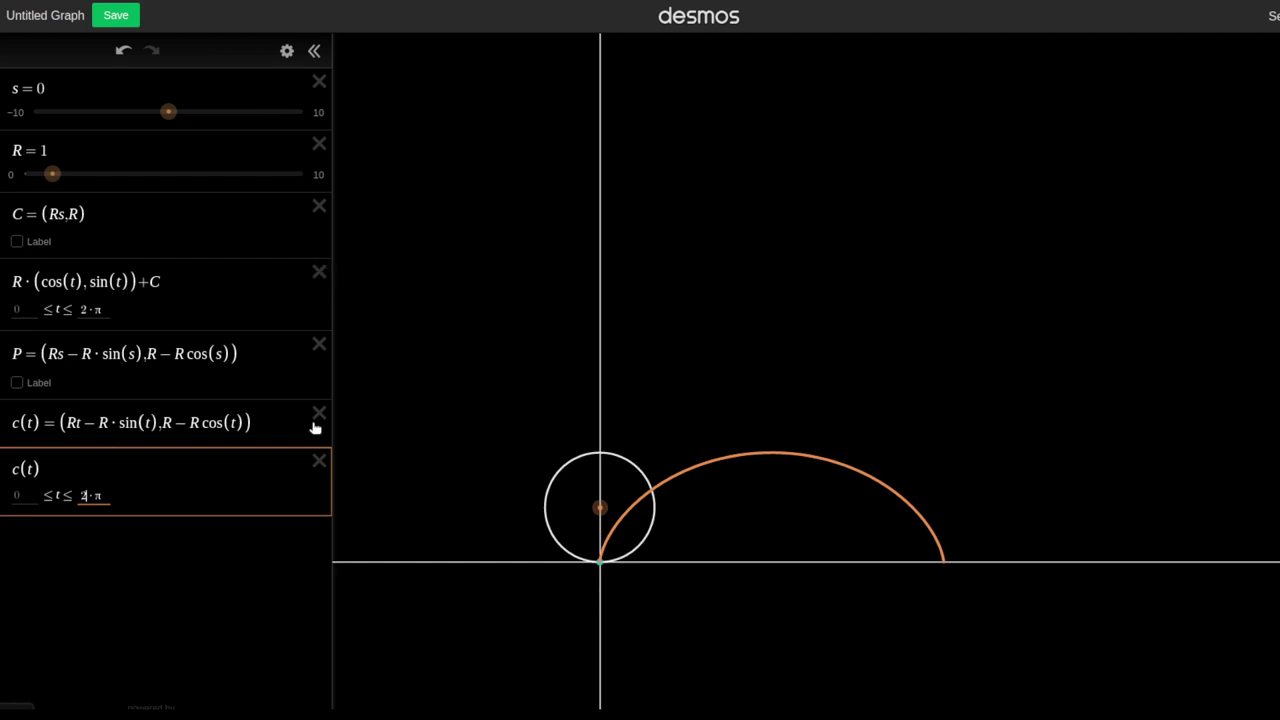
# Recolour the plotted c(t) curve teal and slide s to 0.1.
pyautogui.click(287, 51)
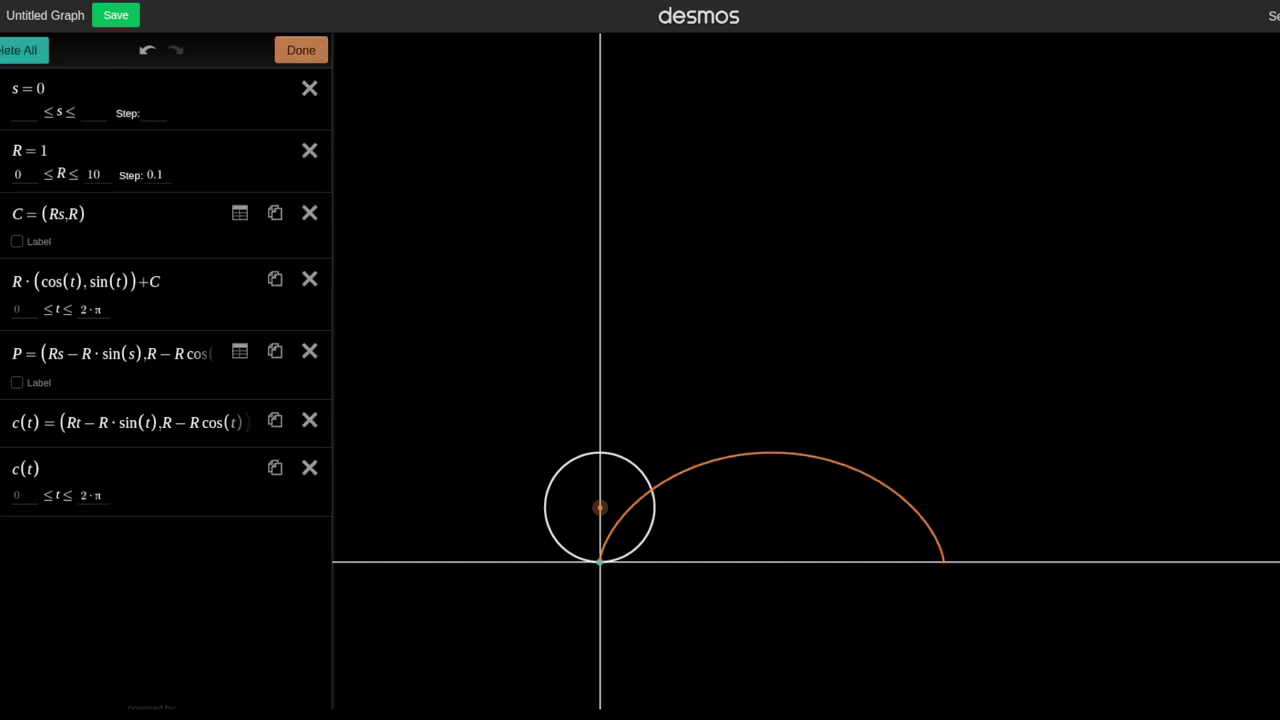
pyautogui.click(4, 470)
pyautogui.click(22, 546)
pyautogui.click(301, 50)
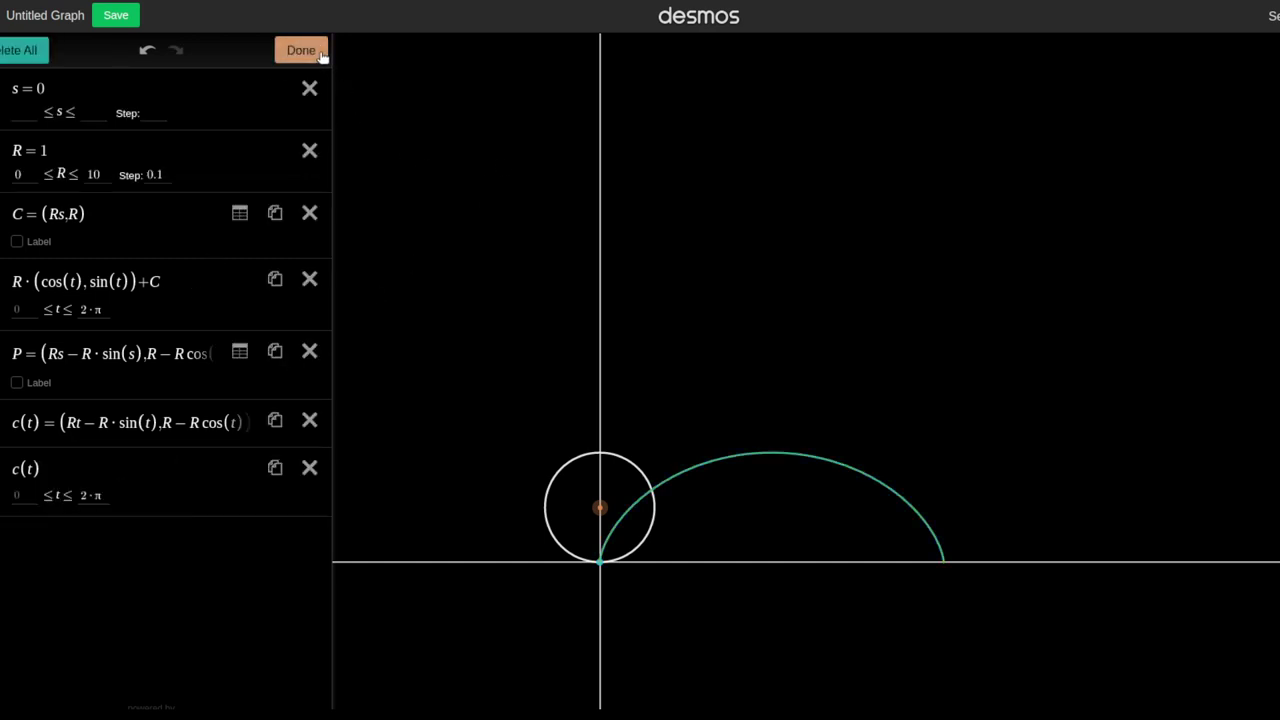
pyautogui.moveTo(171, 112); pyautogui.dragTo(172, 153)
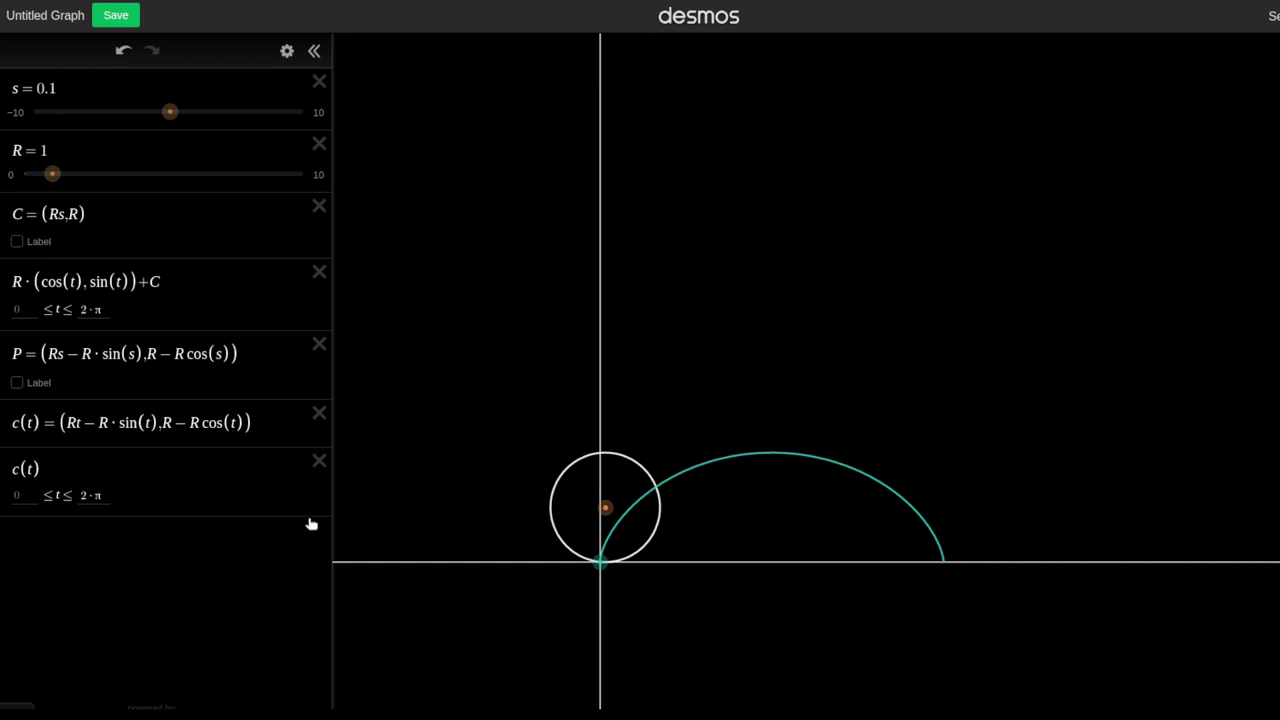
# Set the upper t limit of the plotted c(t) to s and roll the circle to s = 1.6 and s = −1.5.
pyautogui.click(103, 490)
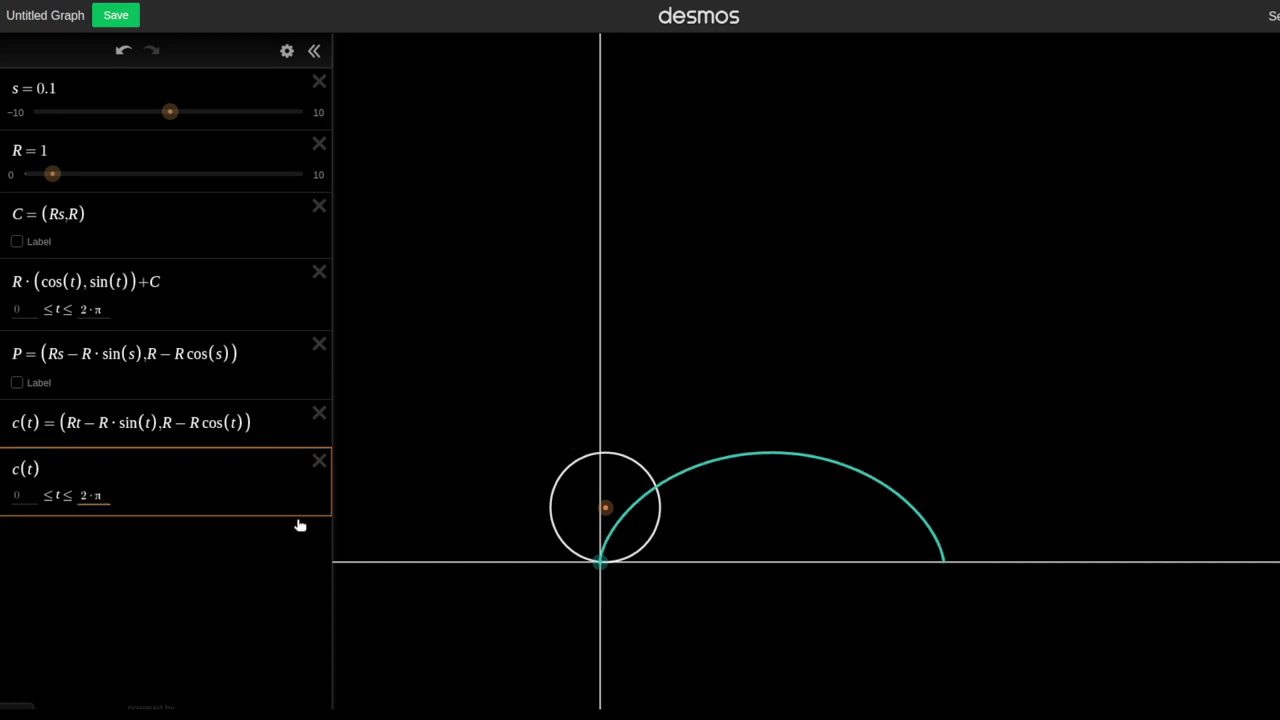
pyautogui.press('BackSpace')
pyautogui.press('BackSpace')
pyautogui.press('BackSpace')
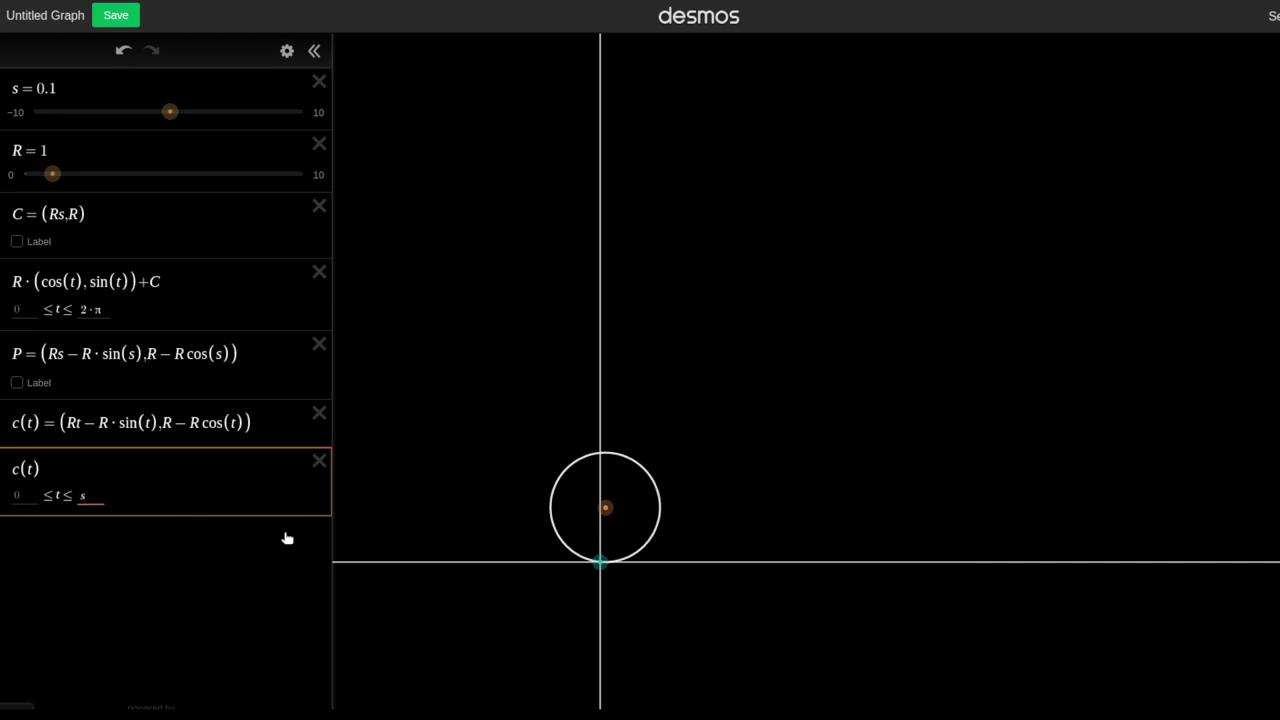
pyautogui.moveTo(176, 115)
pyautogui.mouseDown()
pyautogui.moveTo(346, 131)
pyautogui.moveTo(200, 117)
pyautogui.mouseUp()
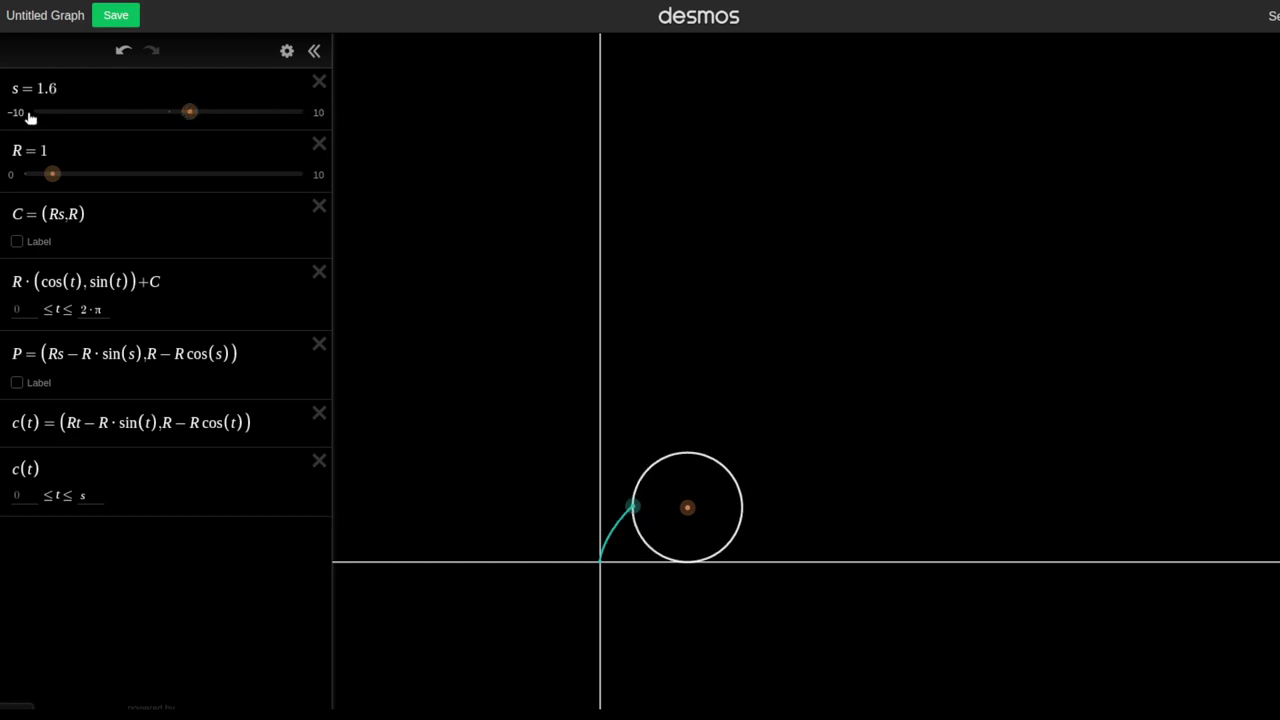
pyautogui.moveTo(189, 116); pyautogui.dragTo(148, 123)
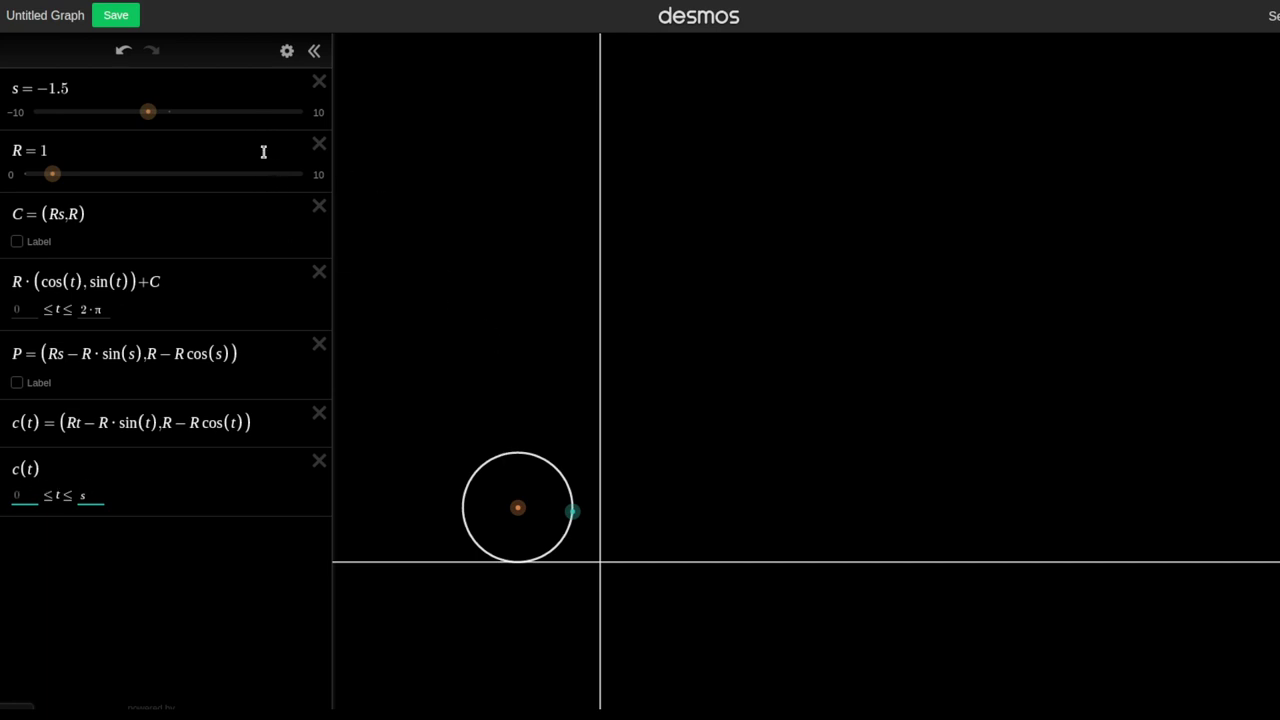
# Slide s to 0.2 and change the upper t limit of the plotted c(t) to max(0,s).
pyautogui.moveTo(145, 113); pyautogui.dragTo(170, 113)
pyautogui.click(81, 494)
pyautogui.write('max')
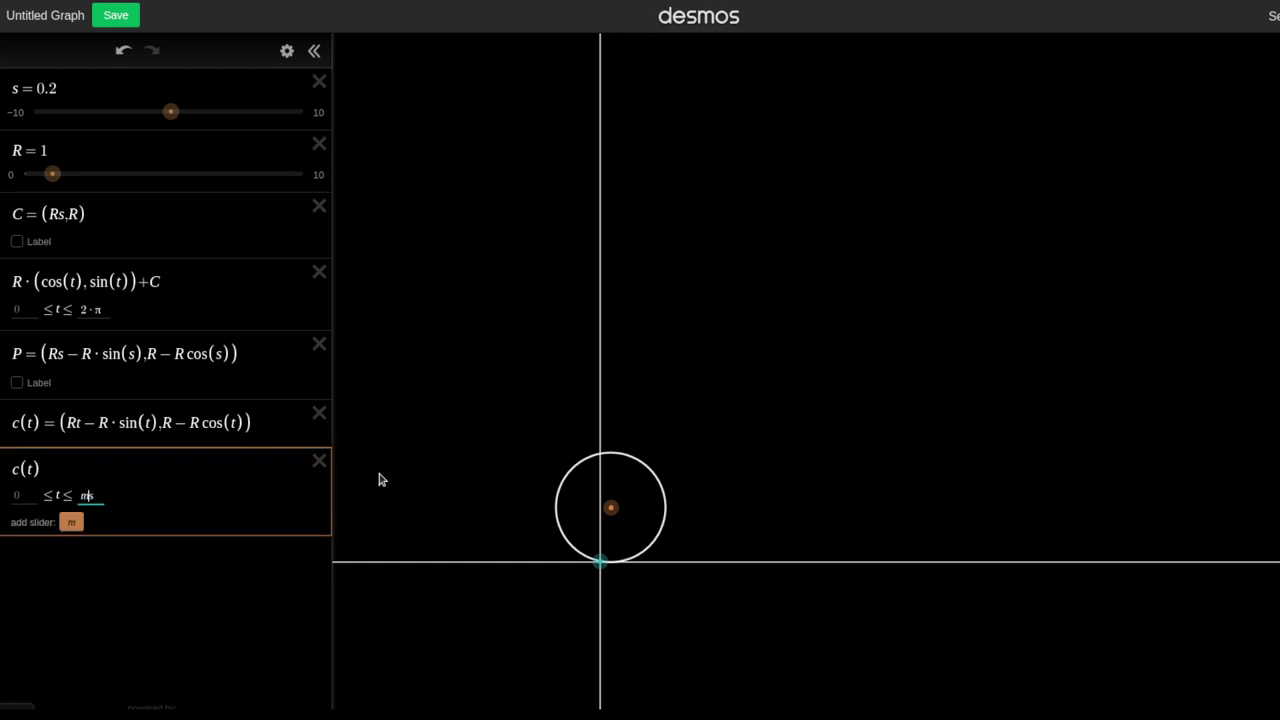
pyautogui.write('(')
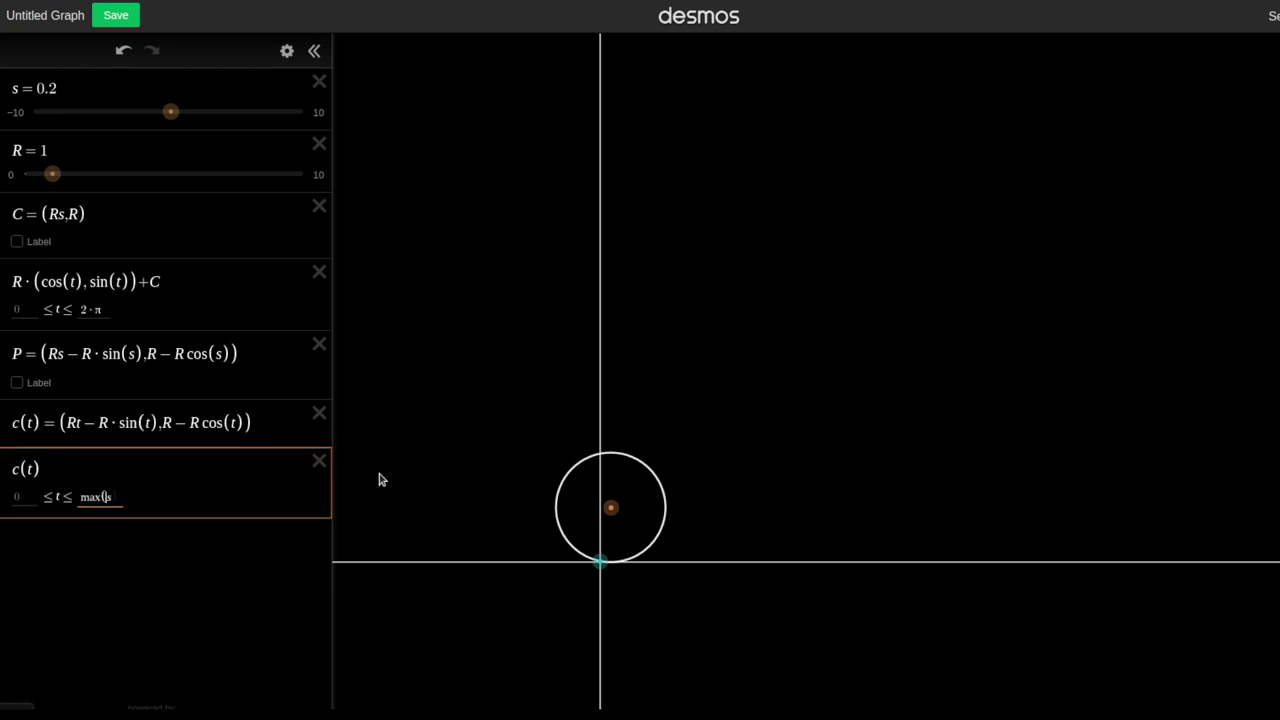
pyautogui.write('0,')
pyautogui.write(')')
# Set the lower t limit of the plotted c(t) to min(0,s) and roll the circle to s = 4.2.
pyautogui.click(25, 494)
pyautogui.write('min(')
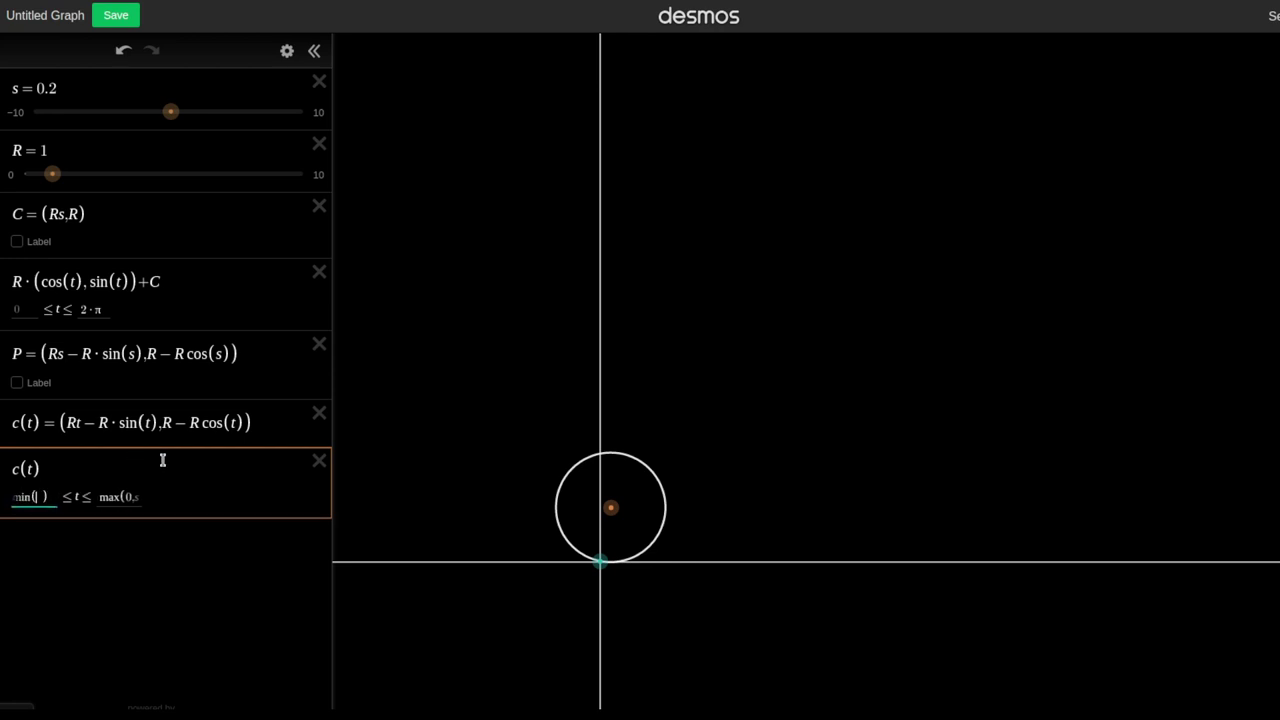
pyautogui.write('0,s')
pyautogui.moveTo(171, 111); pyautogui.dragTo(229, 180)
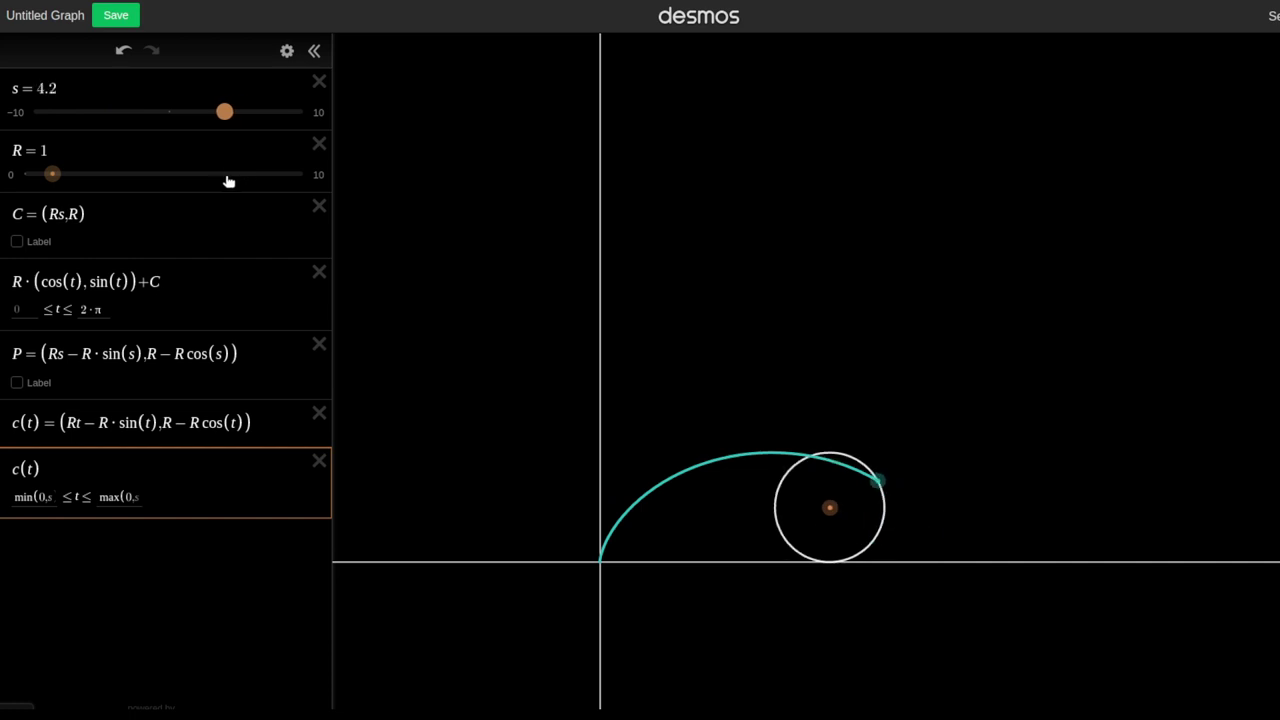
# Plot a second c(t) with t ranging from a to b, and add sliders for both a and b.
pyautogui.click(50, 545)
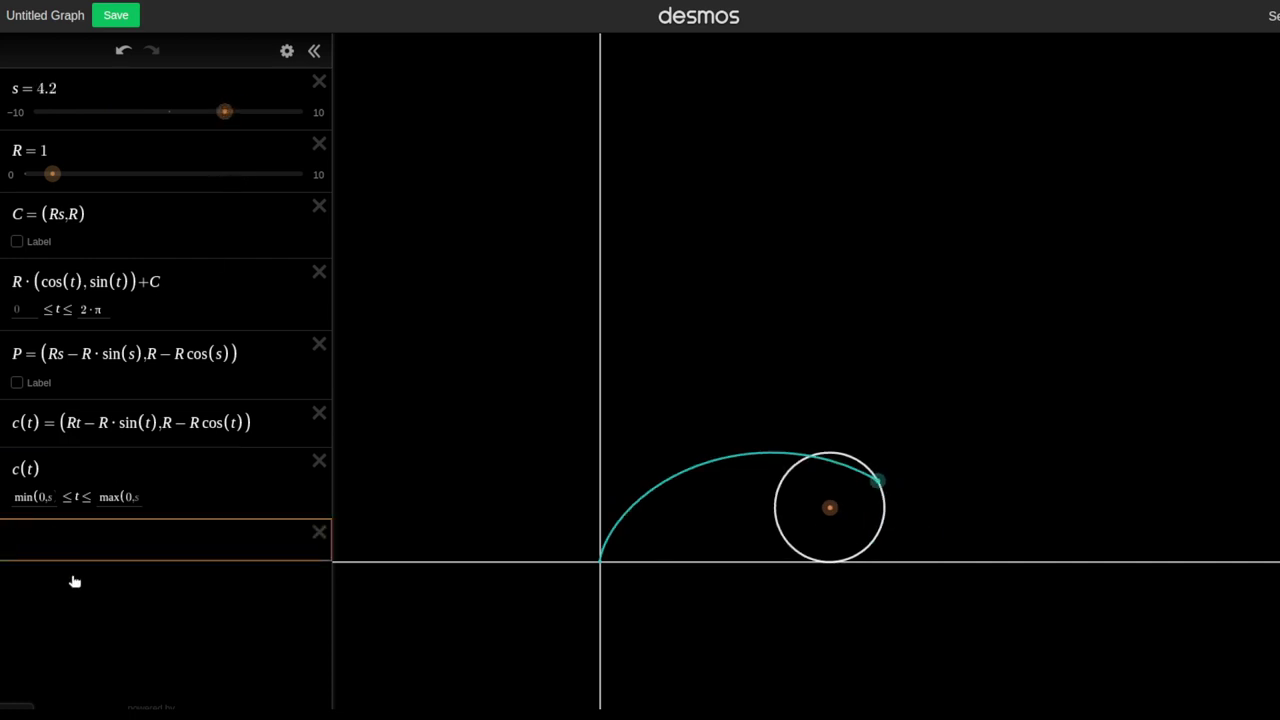
pyautogui.write('c()')
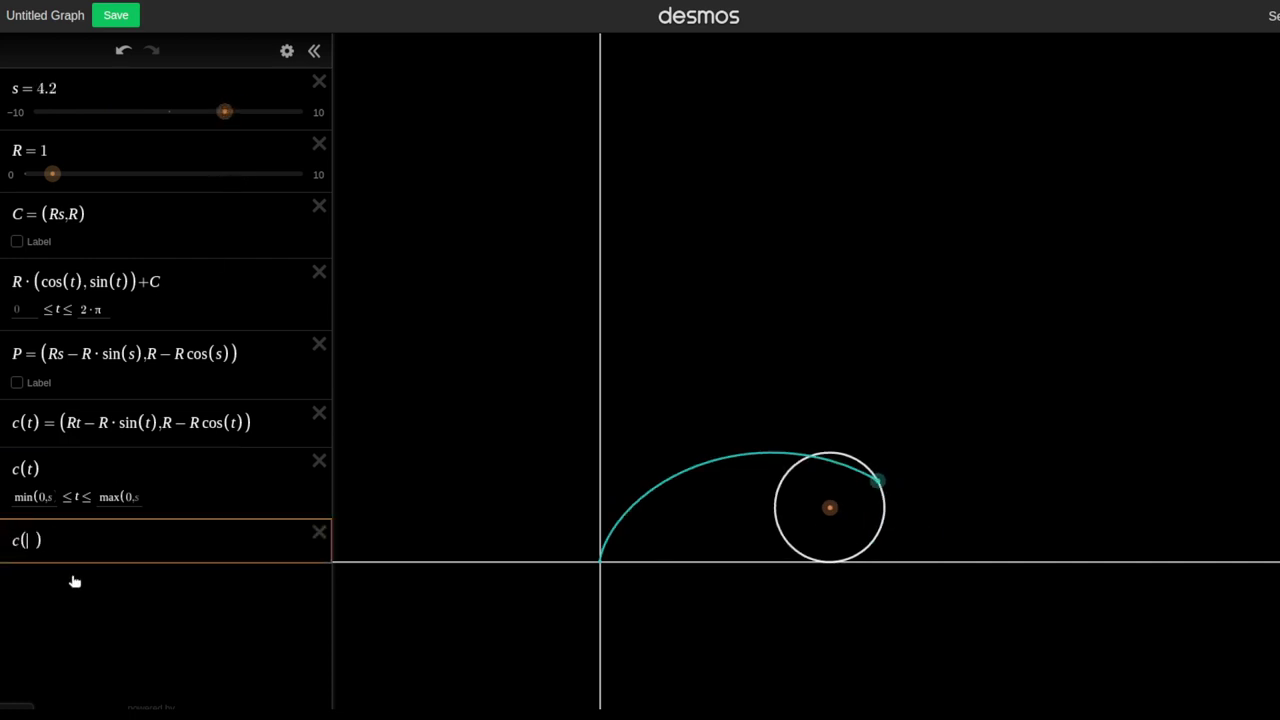
pyautogui.write('t)')
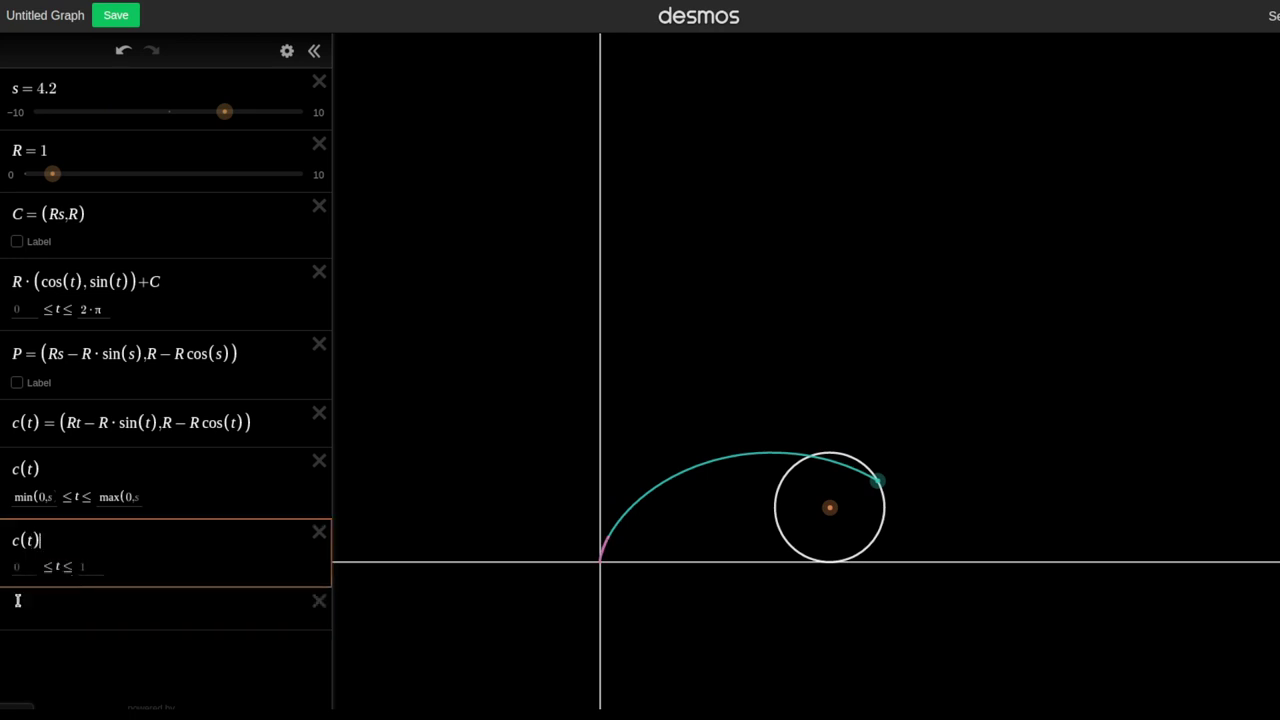
pyautogui.click(24, 566)
pyautogui.write('1')
pyautogui.write('a')
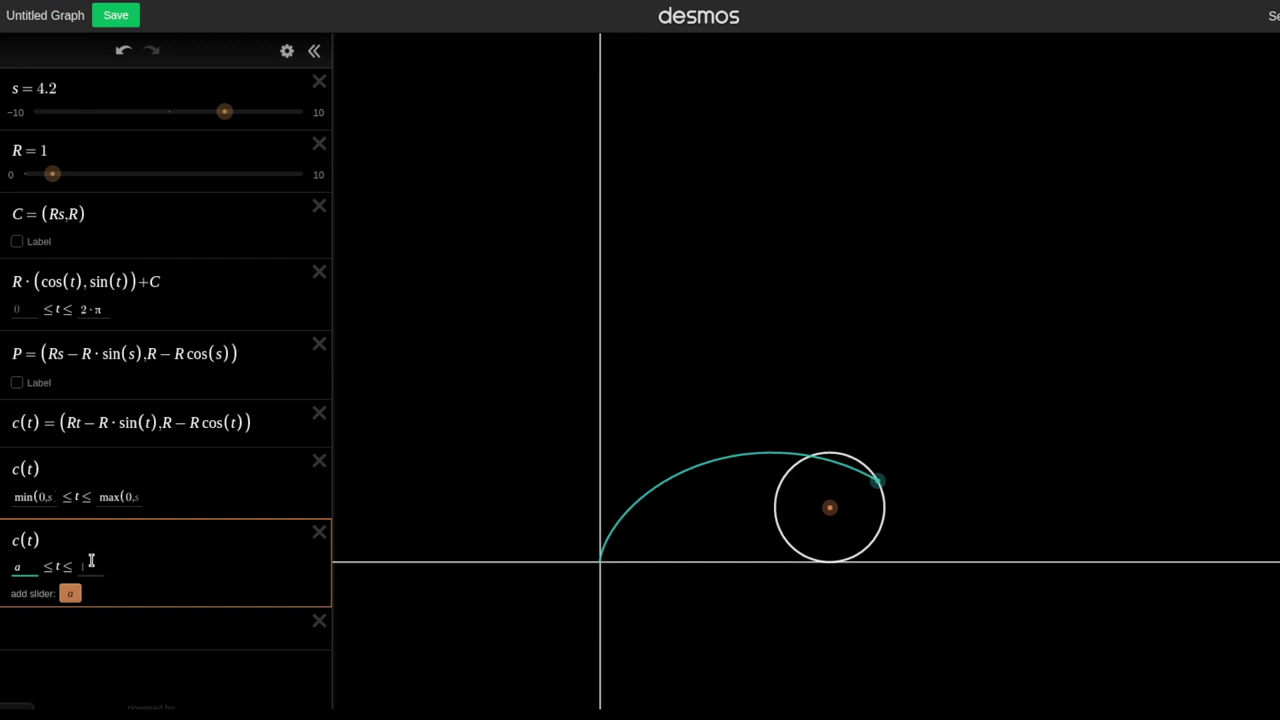
pyautogui.write('b')
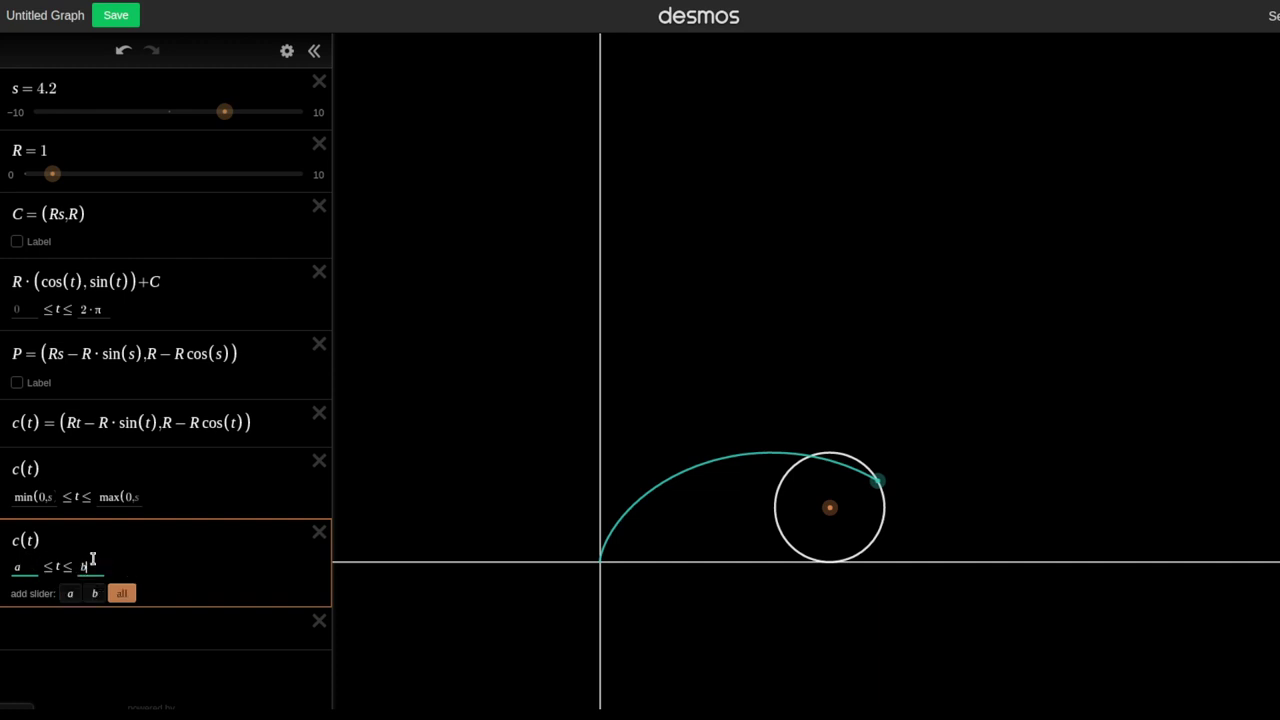
pyautogui.click(121, 593)
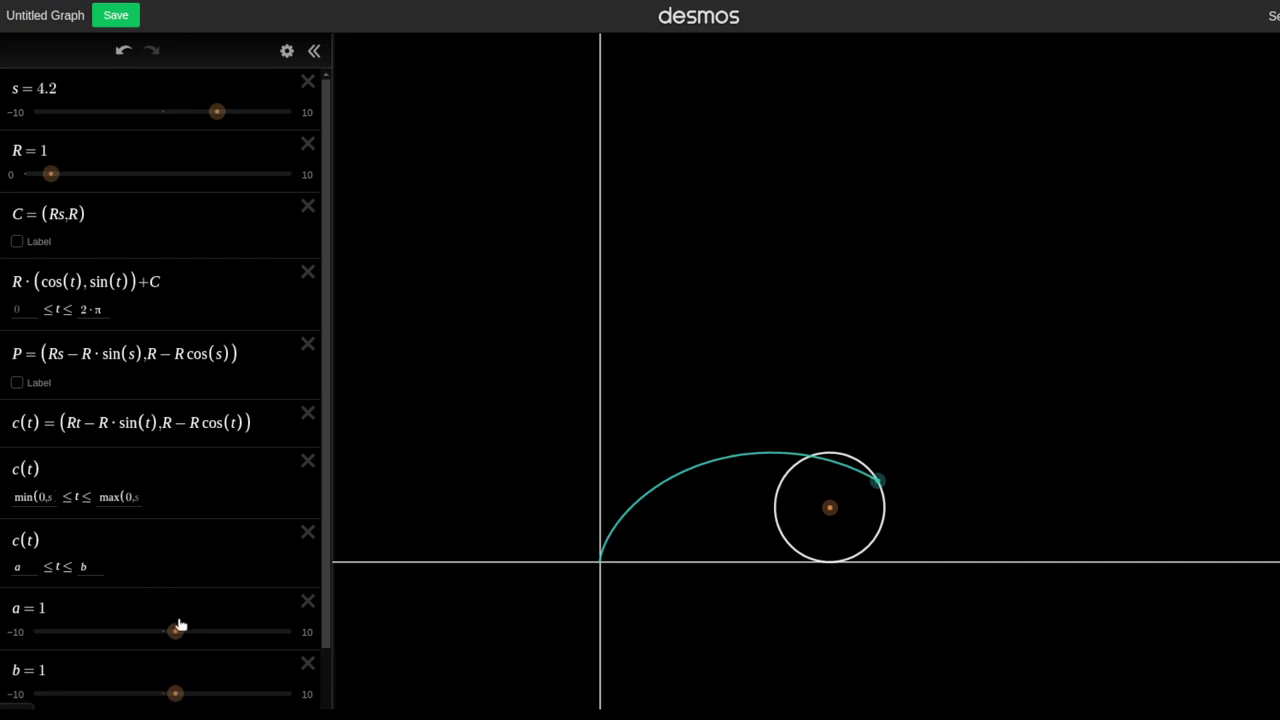
# Set a to −3.5, b to 10 and s to 2.9, and hide the second c(t) curve ranging from a to b.
pyautogui.moveTo(170, 632); pyautogui.dragTo(114, 646)
pyautogui.moveTo(175, 693); pyautogui.dragTo(314, 691)
pyautogui.moveTo(214, 118); pyautogui.dragTo(200, 150)
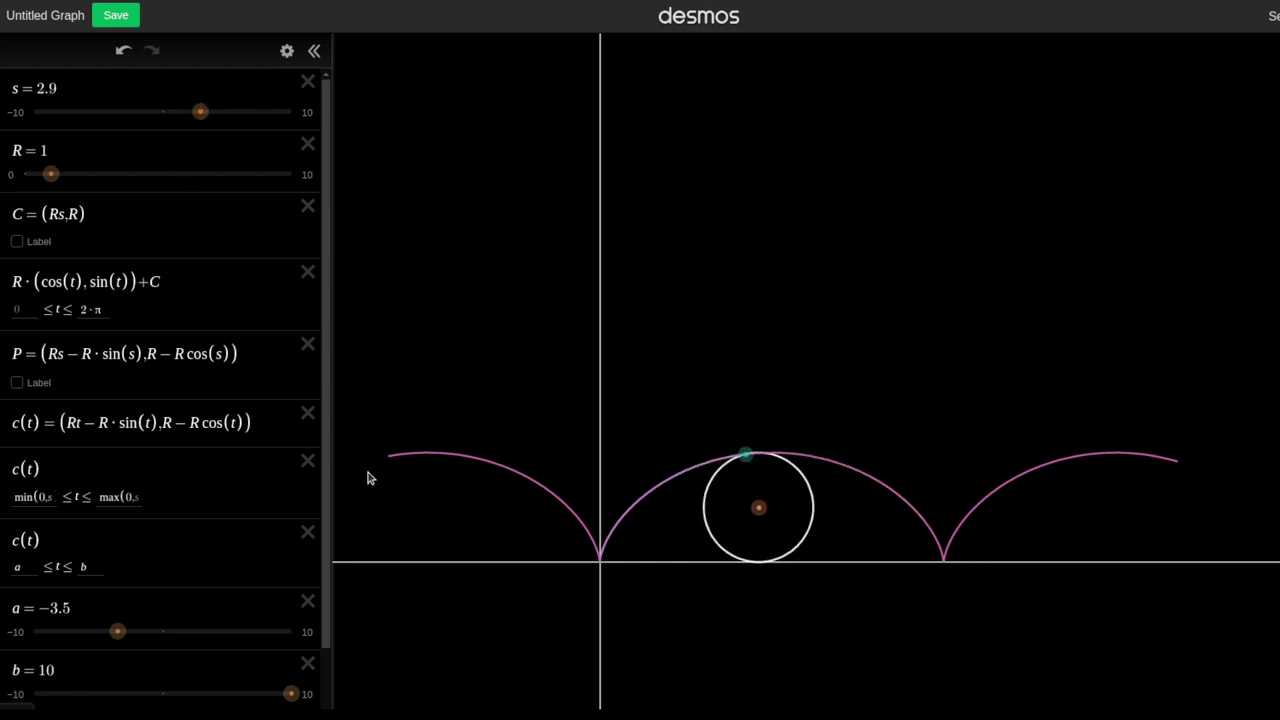
pyautogui.scroll(-3, 317, 528)
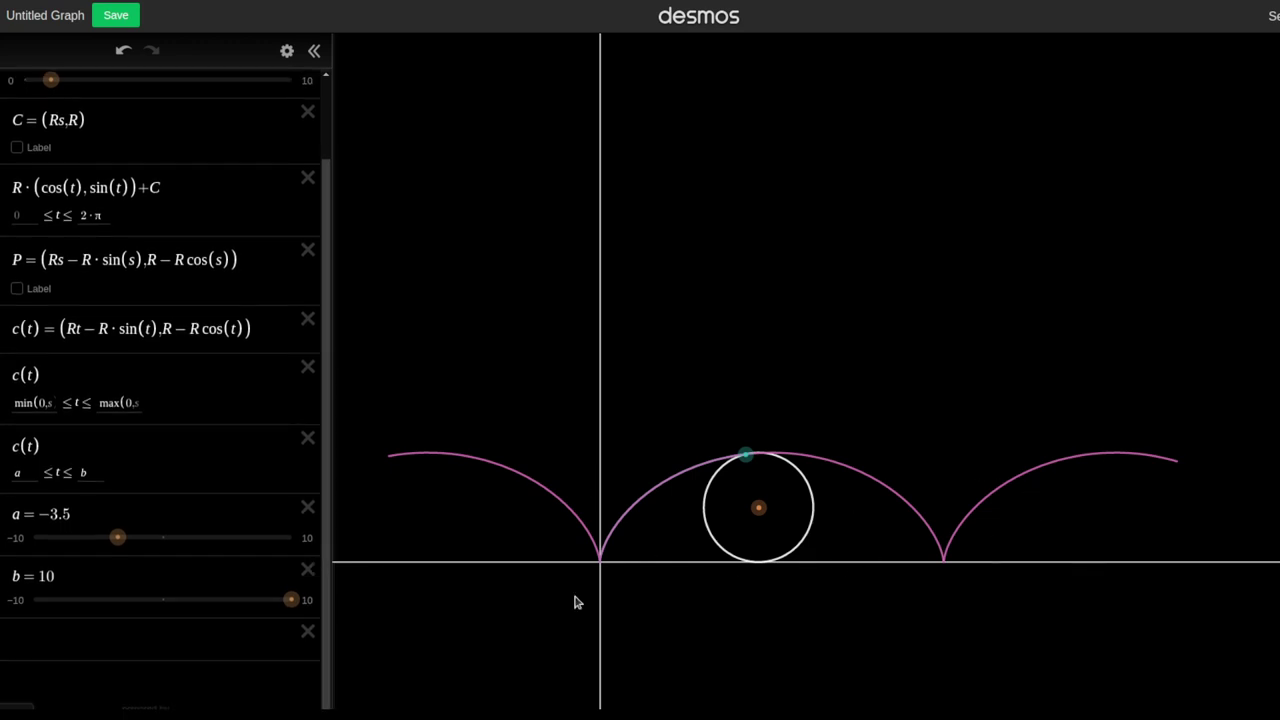
pyautogui.click(3, 450)
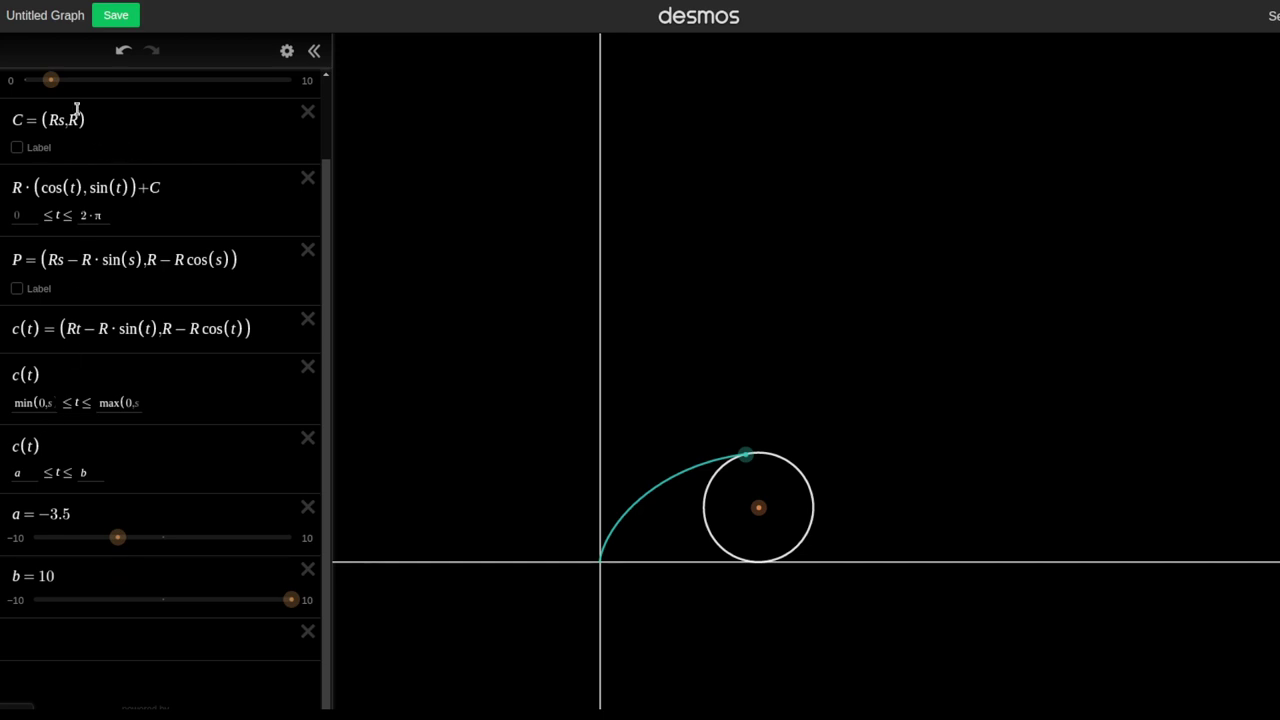
# Roll the circle back and forth with R set to 2, and again with R set to 1, ending at s = 6.7.
pyautogui.moveTo(53, 84)
pyautogui.mouseDown()
pyautogui.moveTo(91, 86)
pyautogui.moveTo(78, 86)
pyautogui.mouseUp()
pyautogui.scroll(2, 334, 171)
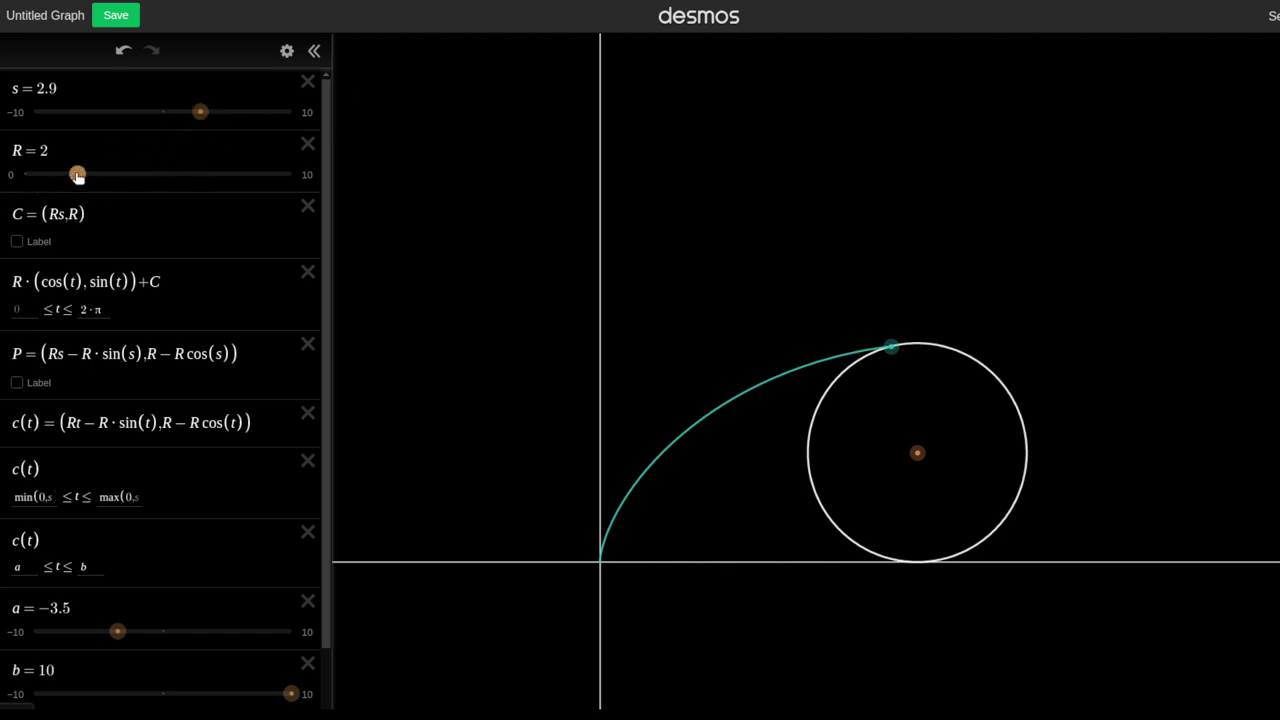
pyautogui.moveTo(207, 115); pyautogui.dragTo(220, 116)
pyautogui.moveTo(240, 115); pyautogui.dragTo(176, 118)
pyautogui.moveTo(89, 174); pyautogui.dragTo(58, 174)
pyautogui.moveTo(175, 113)
pyautogui.mouseDown()
pyautogui.moveTo(277, 117)
pyautogui.moveTo(249, 113)
pyautogui.mouseUp()
# Limit the s slider to the range −10π to 10π with a step of 0.1.
pyautogui.click(307, 112)
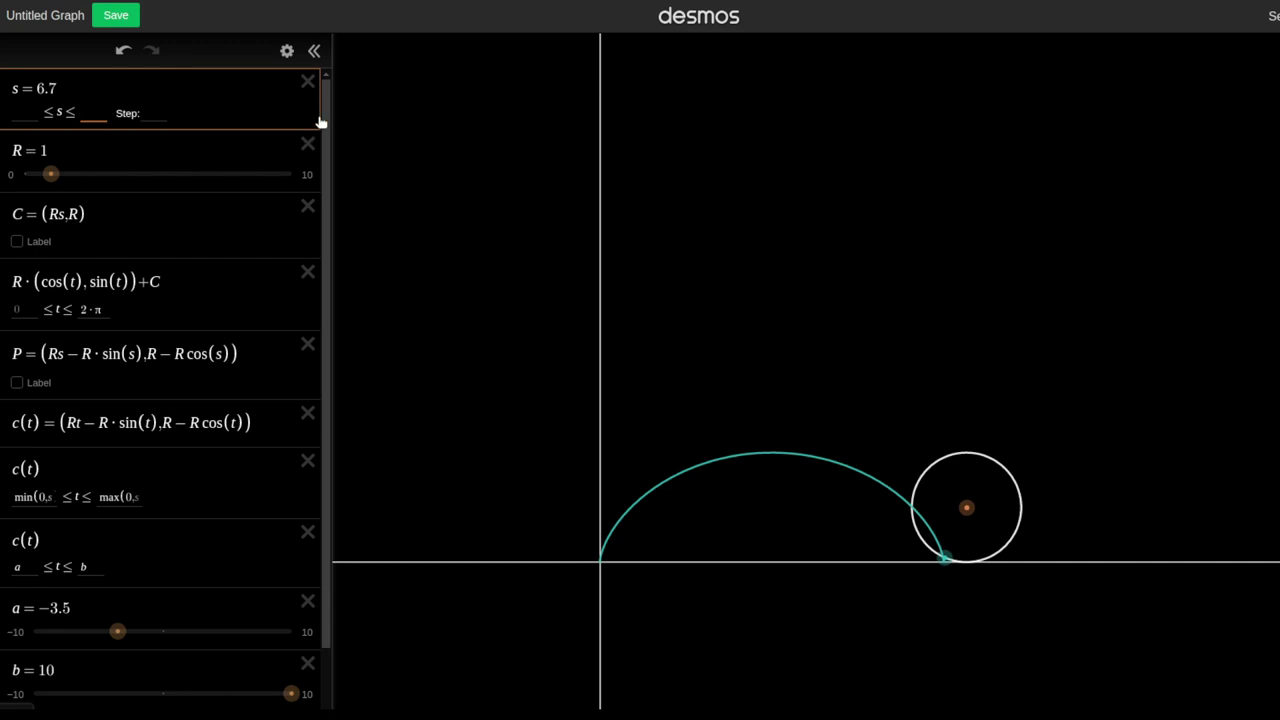
pyautogui.write('5')
pyautogui.press('BackSpace')
pyautogui.write('10*pi')
pyautogui.click(28, 115)
pyautogui.write('-10*pi')
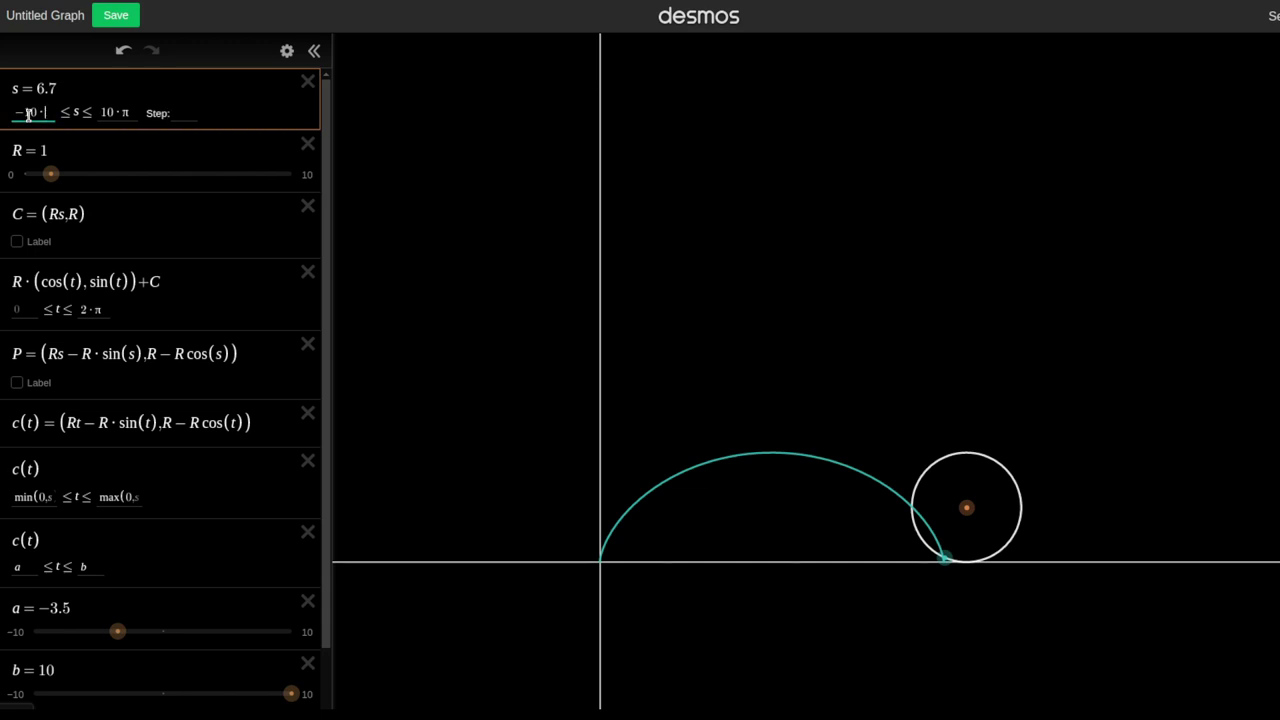
pyautogui.click(180, 110)
pyautogui.write('0.1')
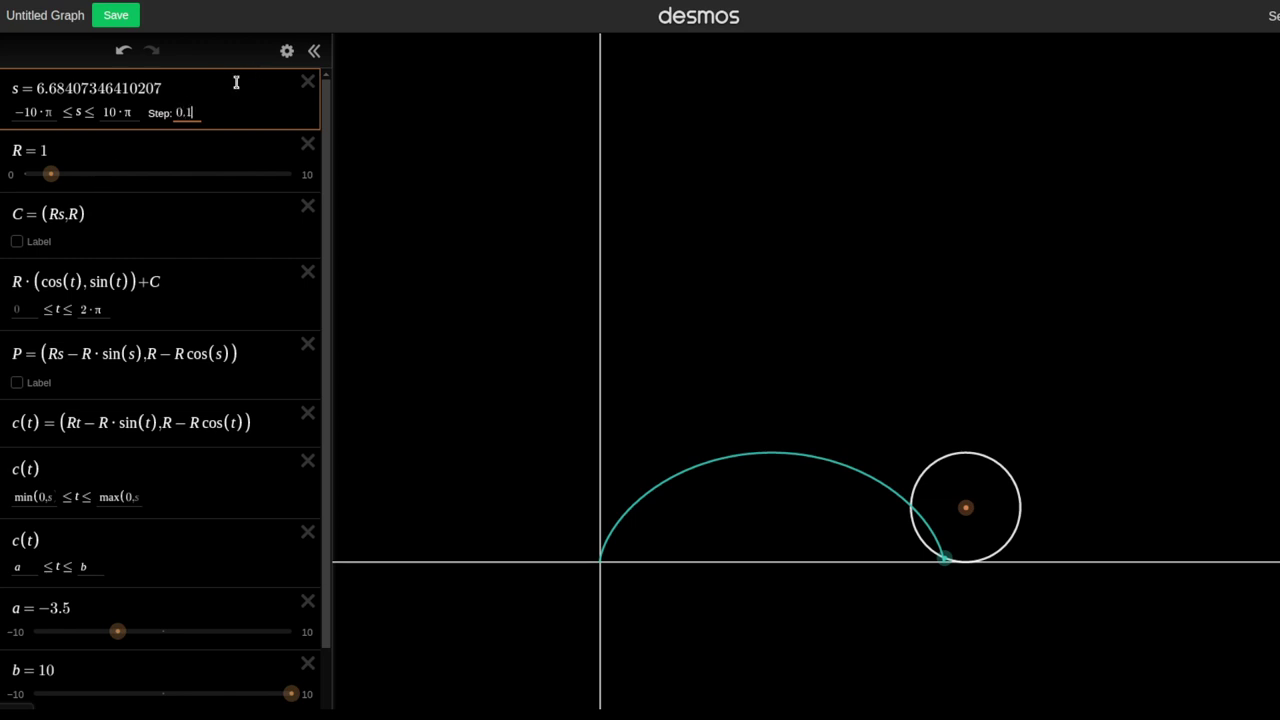
pyautogui.press('Return')
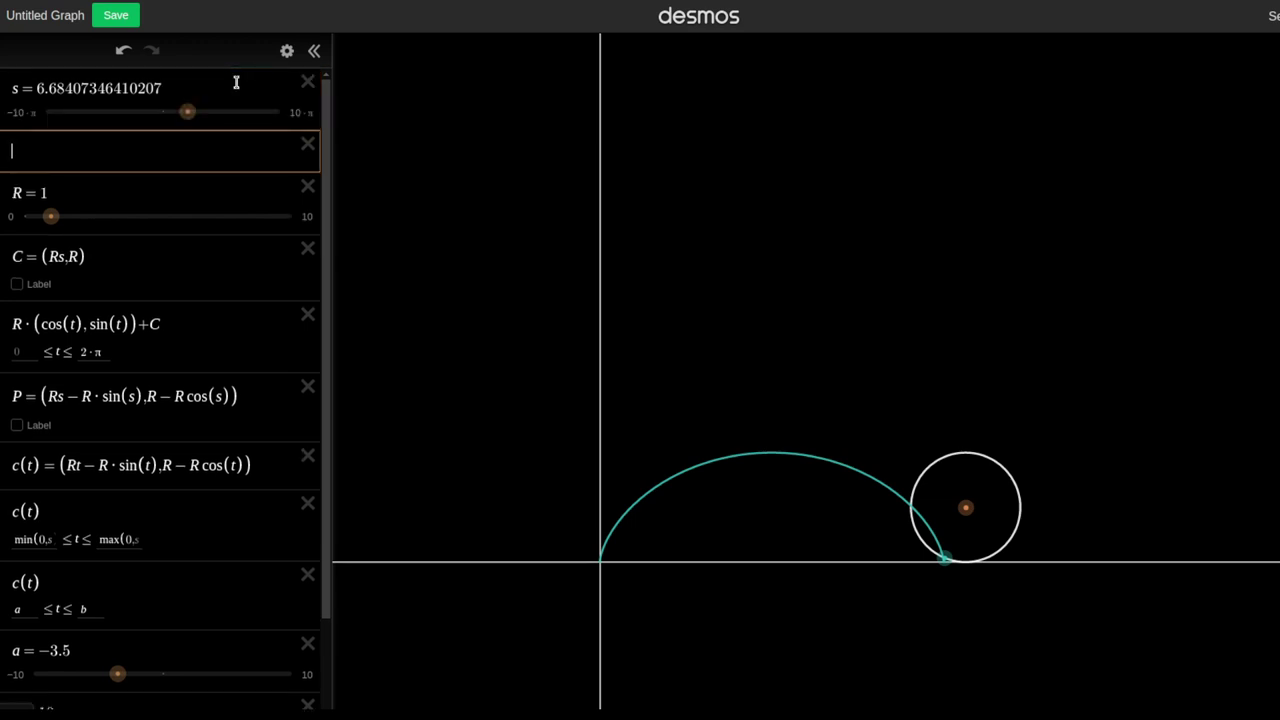
pyautogui.click(307, 143)
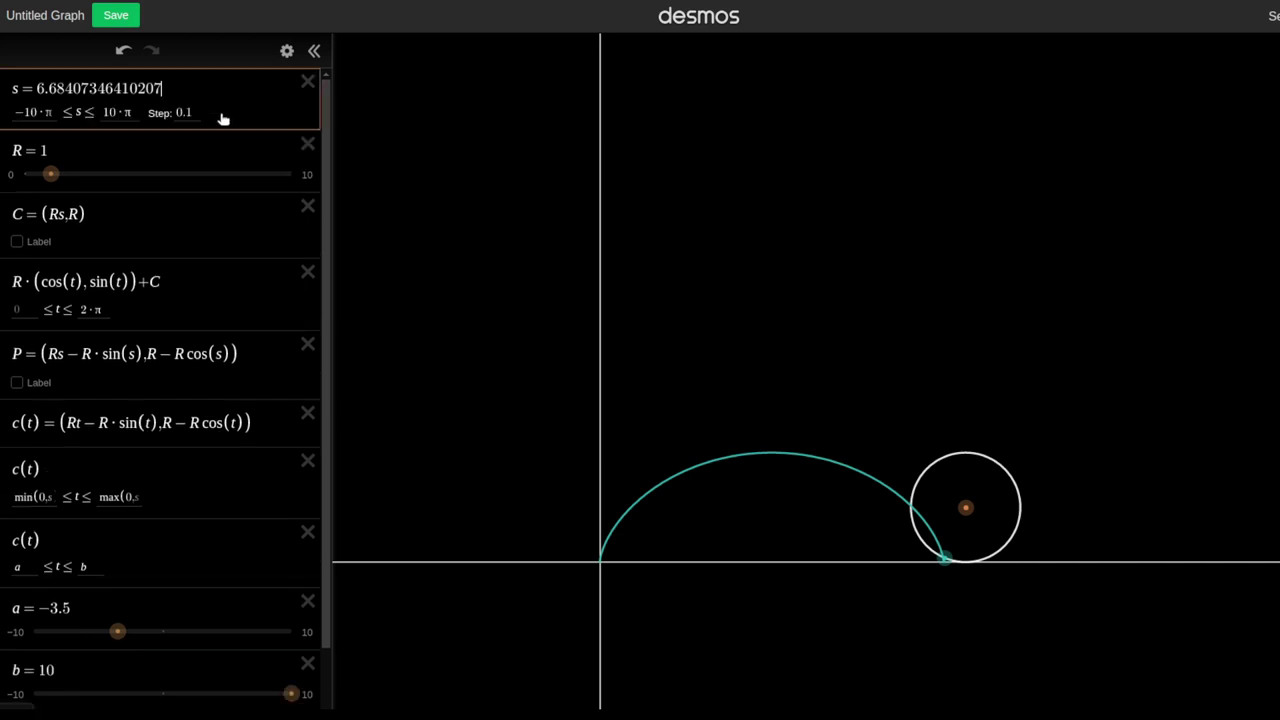
pyautogui.press('Escape')
# Roll the circle out to s of about 28.98 and back to about 3.38 to show several arches of the cycloid.
pyautogui.scroll(-4, 896, 217)
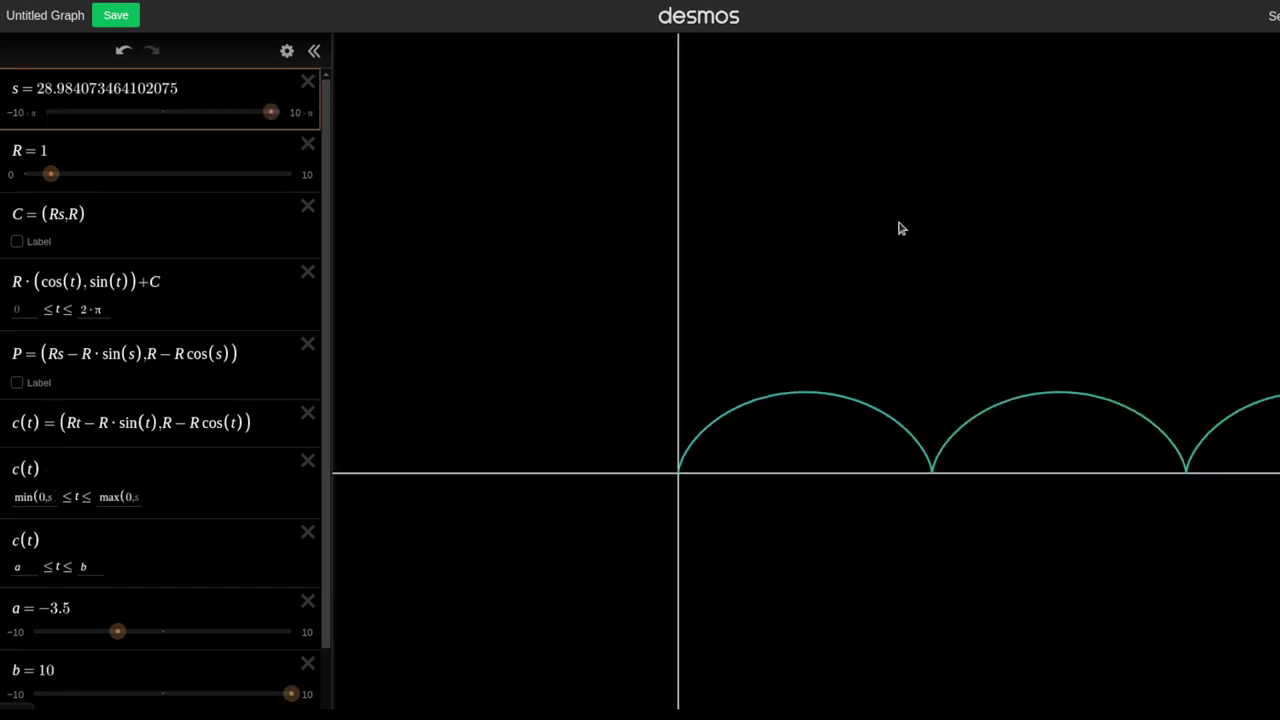
pyautogui.scroll(-3, 898, 232)
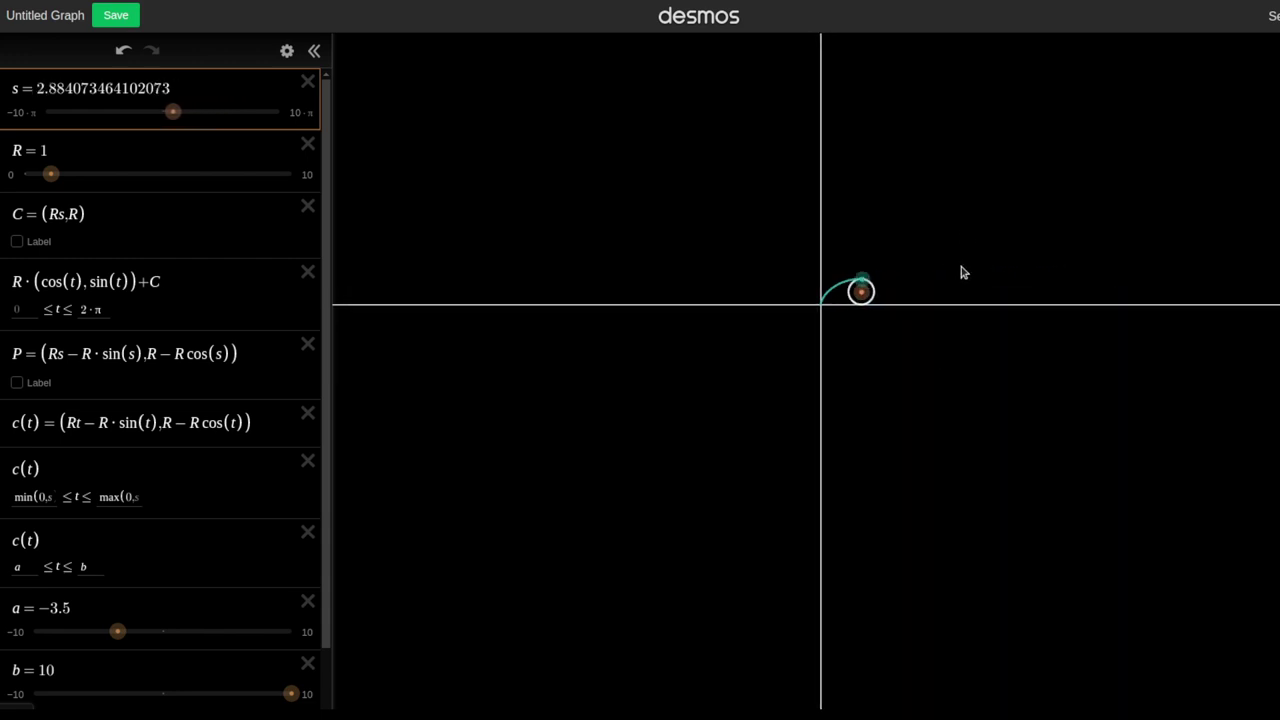
pyautogui.moveTo(893, 538); pyautogui.dragTo(845, 604)
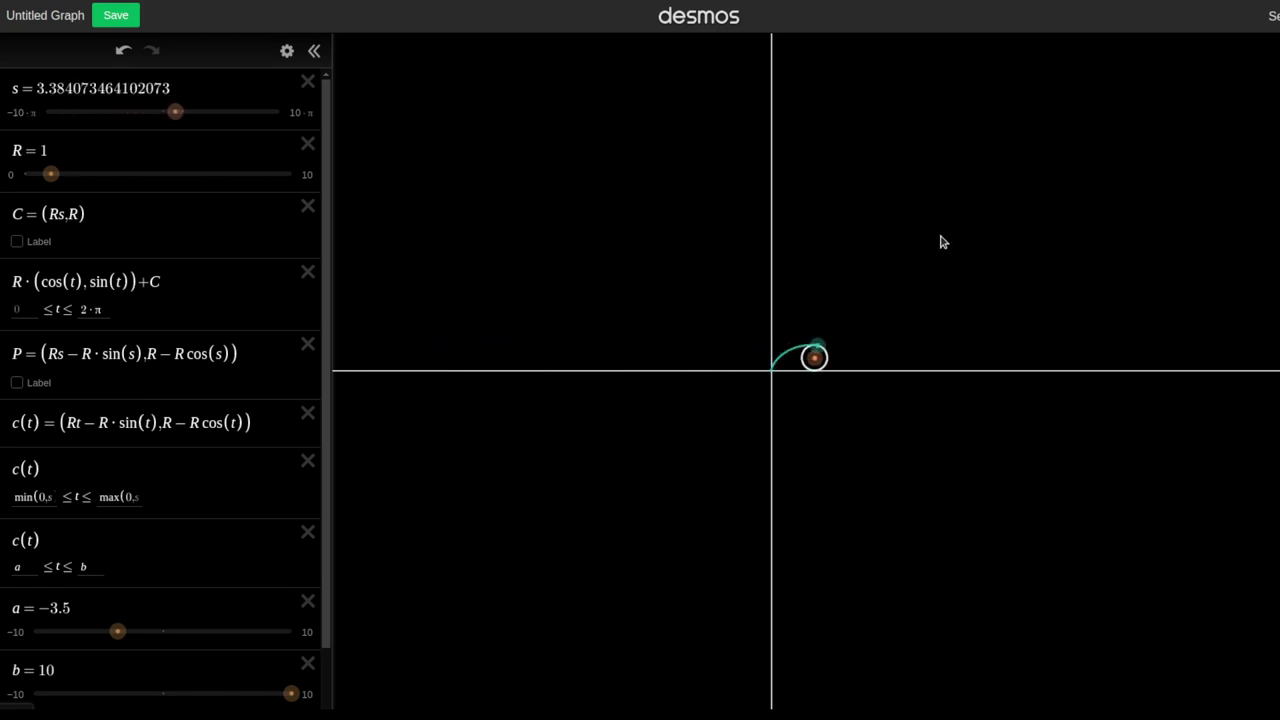
pyautogui.scroll(-2, 828, 223)
pyautogui.scroll(5, 828, 224)
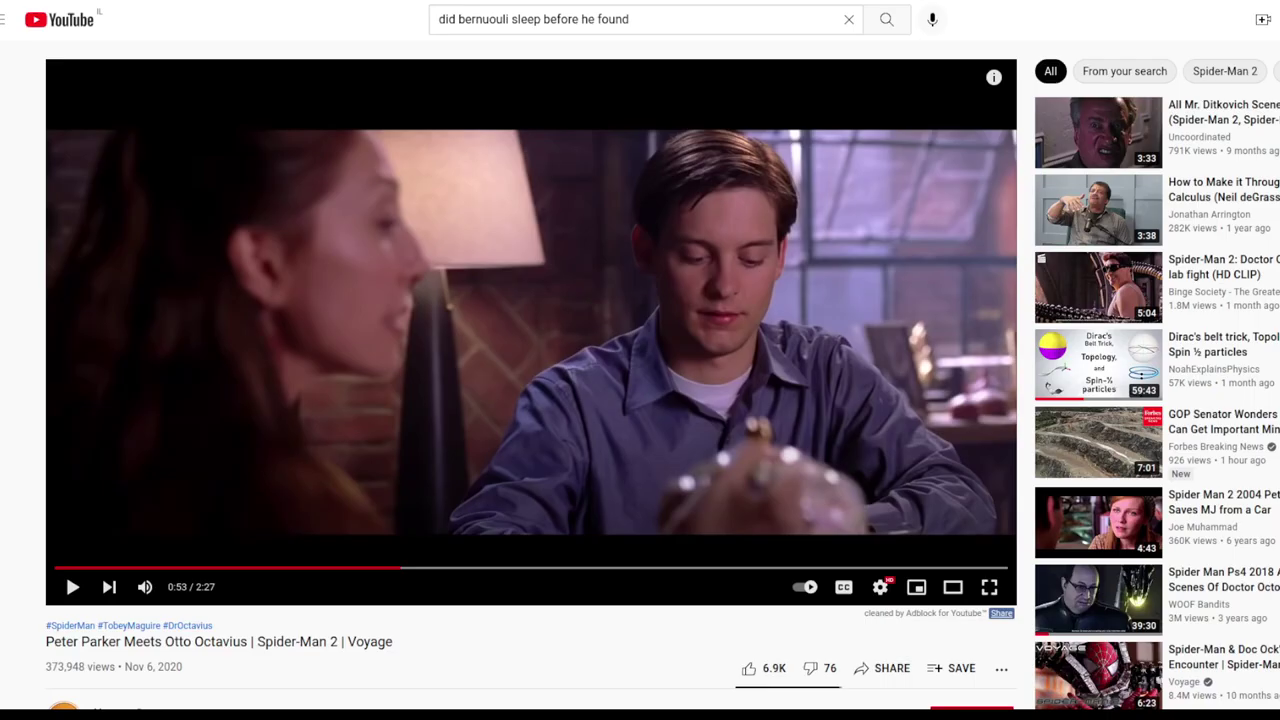
# Switch to the YouTube clip "Peter Parker Meets Otto Octavius", play a short passage in full screen, and pause it.
pyautogui.click(989, 587)
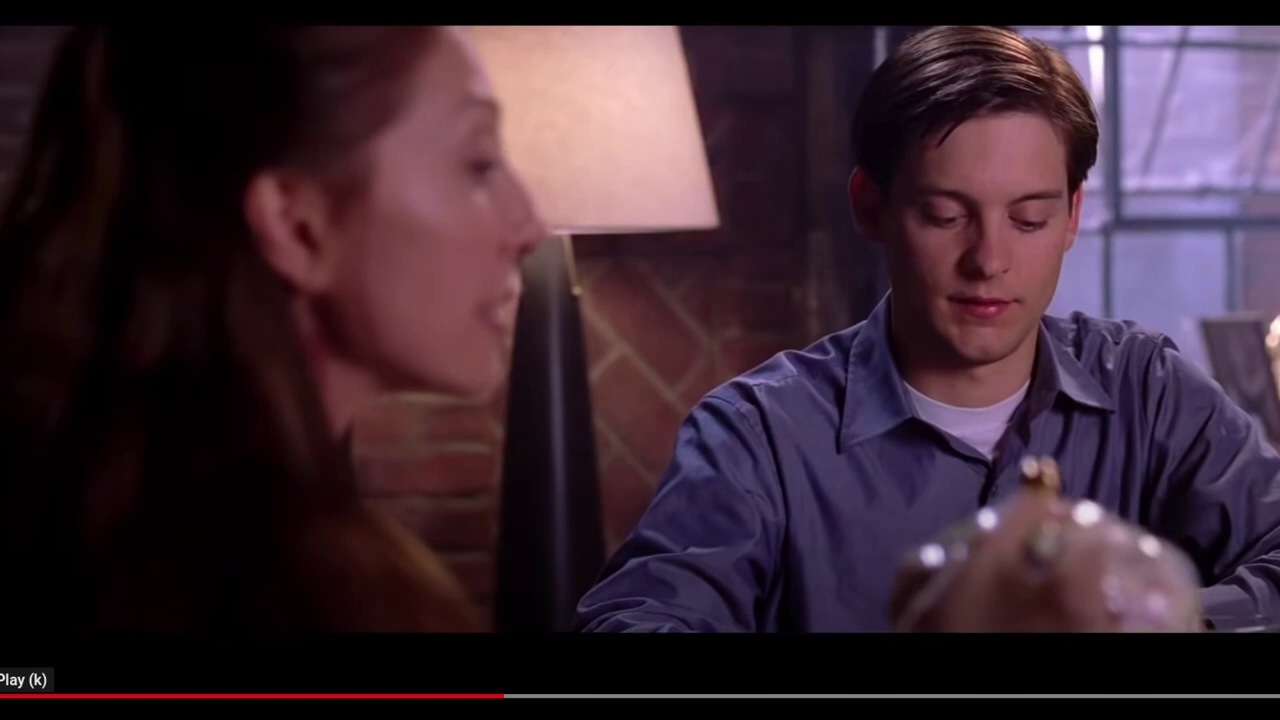
pyautogui.click(22, 710)
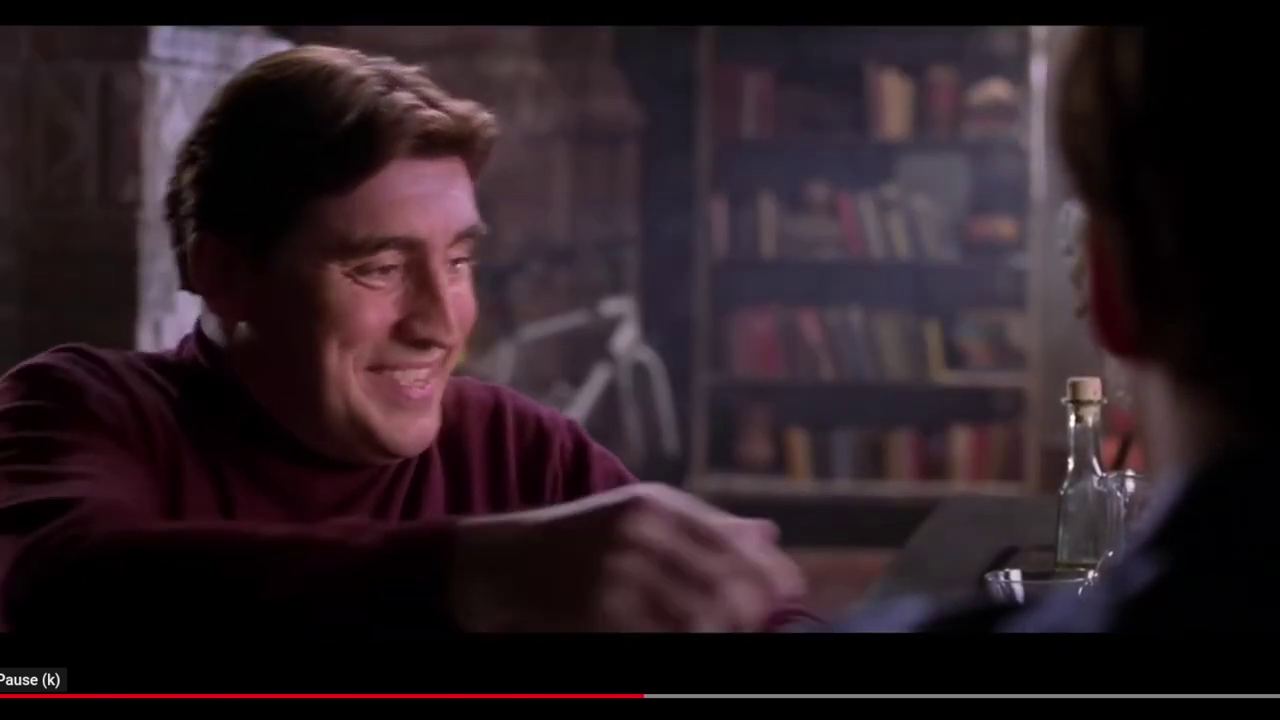
pyautogui.press('k')
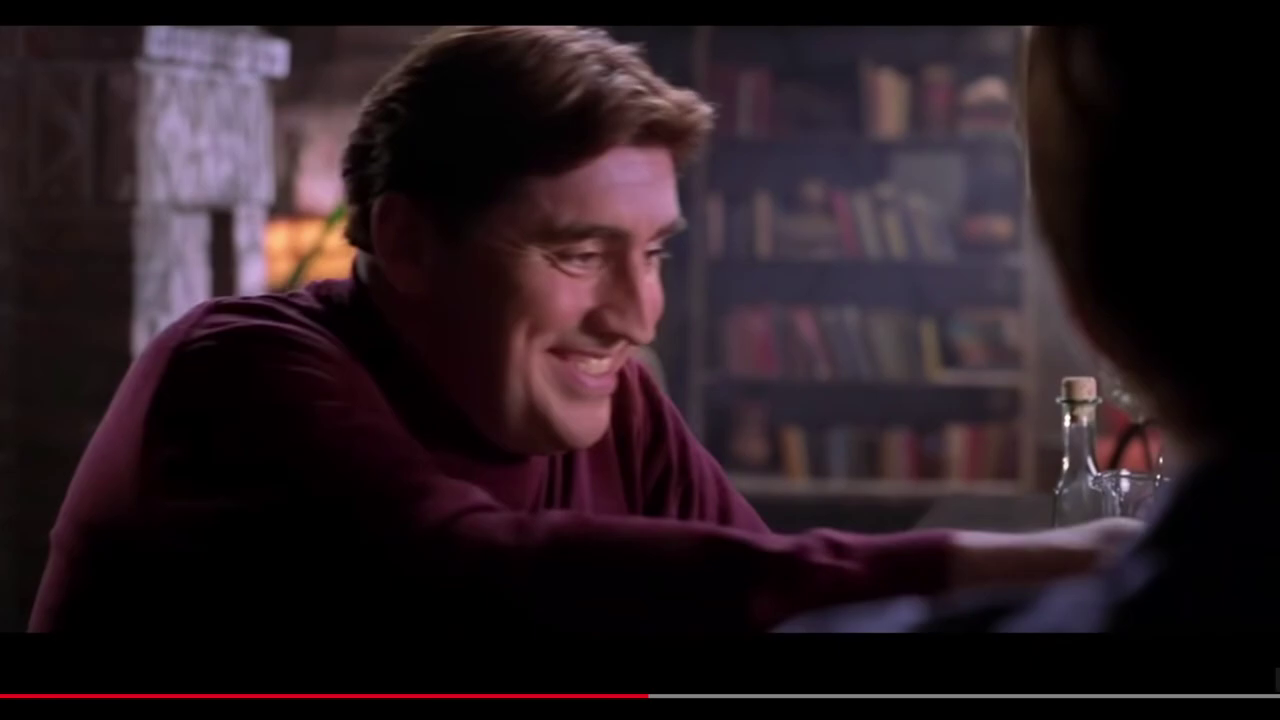
pyautogui.press('Escape')
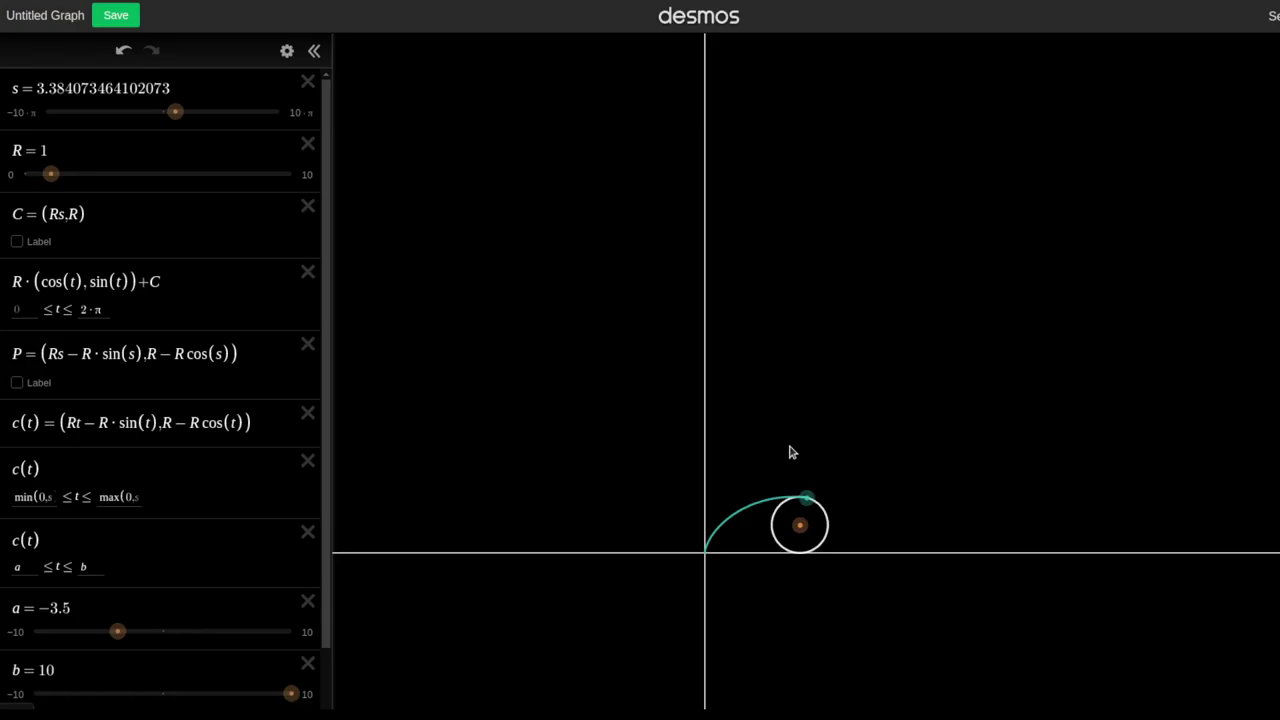
# Return to the Desmos graph and roll the circle farther in the positive s direction.
pyautogui.moveTo(175, 111)
pyautogui.mouseDown()
pyautogui.moveTo(217, 116)
pyautogui.moveTo(168, 131)
pyautogui.moveTo(229, 120)
pyautogui.mouseUp()
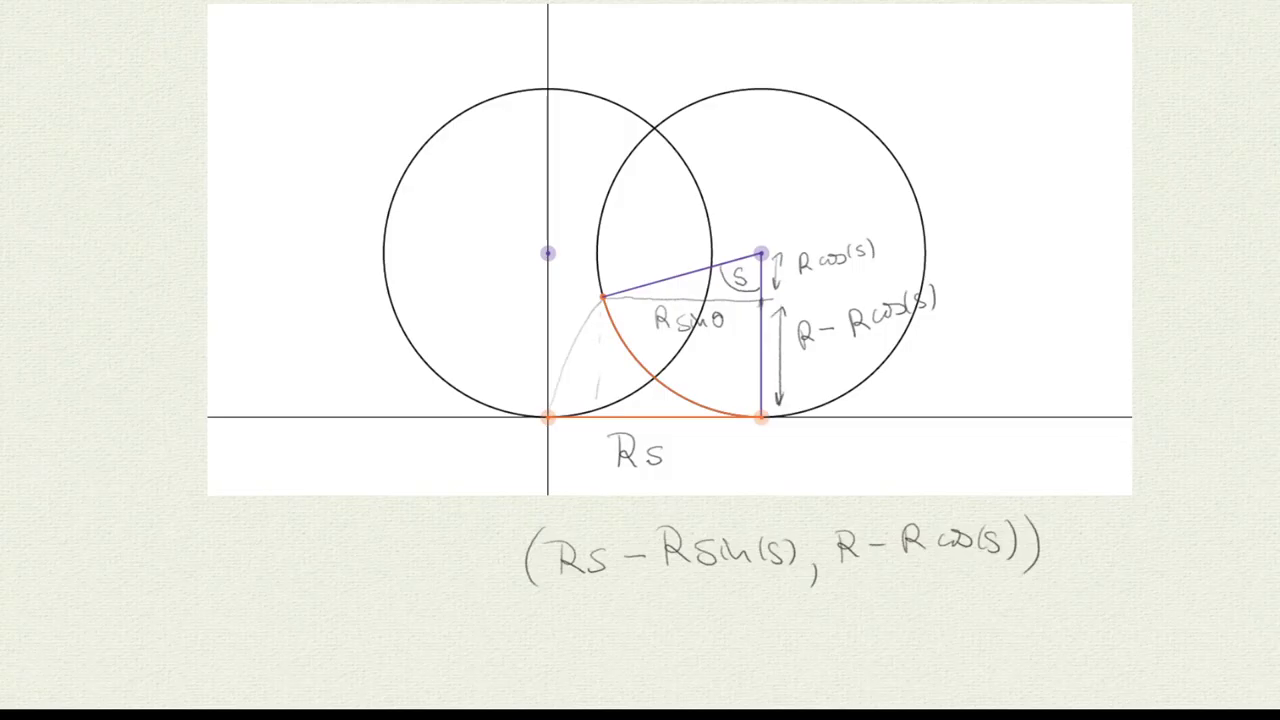
# Switch to the handwritten notes and sketch two points labelled A and B on a blank area, joined by a descending curve.
pyautogui.scroll(-10, 785, 219)
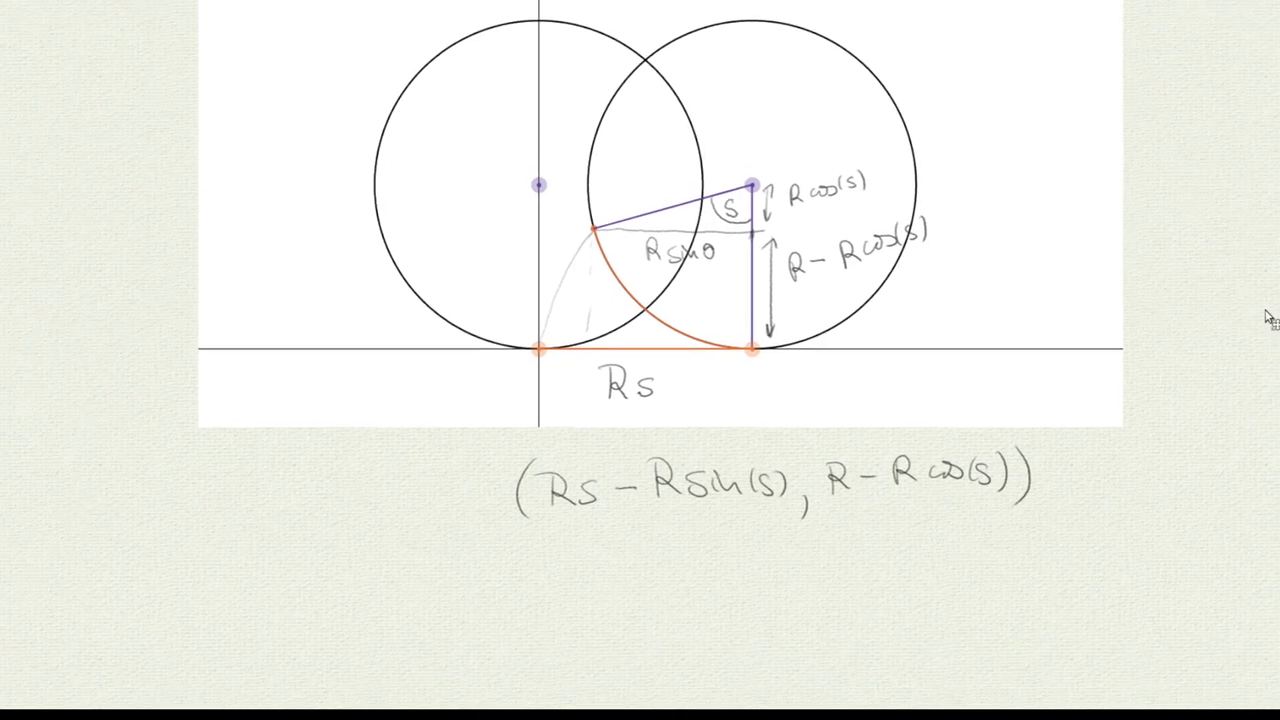
pyautogui.scroll(-2, 785, 219)
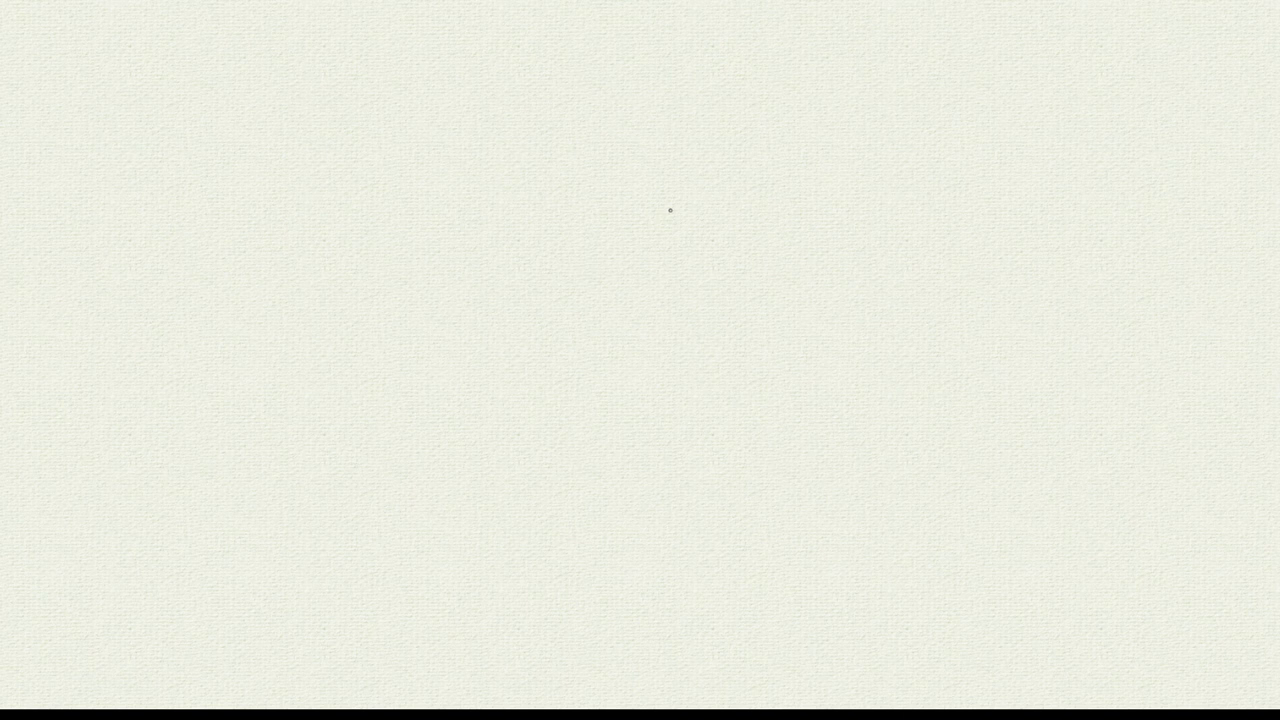
pyautogui.click(261, 106)
pyautogui.click(558, 289)
pyautogui.moveTo(224, 74)
pyautogui.mouseDown()
pyautogui.moveTo(229, 57)
pyautogui.moveTo(240, 72)
pyautogui.mouseUp()
pyautogui.moveTo(223, 62); pyautogui.dragTo(236, 60)
pyautogui.moveTo(589, 255); pyautogui.dragTo(590, 291)
pyautogui.moveTo(589, 254); pyautogui.dragTo(590, 291)
pyautogui.moveTo(262, 106)
pyautogui.mouseDown()
pyautogui.moveTo(300, 175)
pyautogui.moveTo(383, 237)
pyautogui.moveTo(490, 302)
pyautogui.moveTo(552, 307)
pyautogui.moveTo(557, 297)
pyautogui.moveTo(264, 130)
pyautogui.mouseUp()
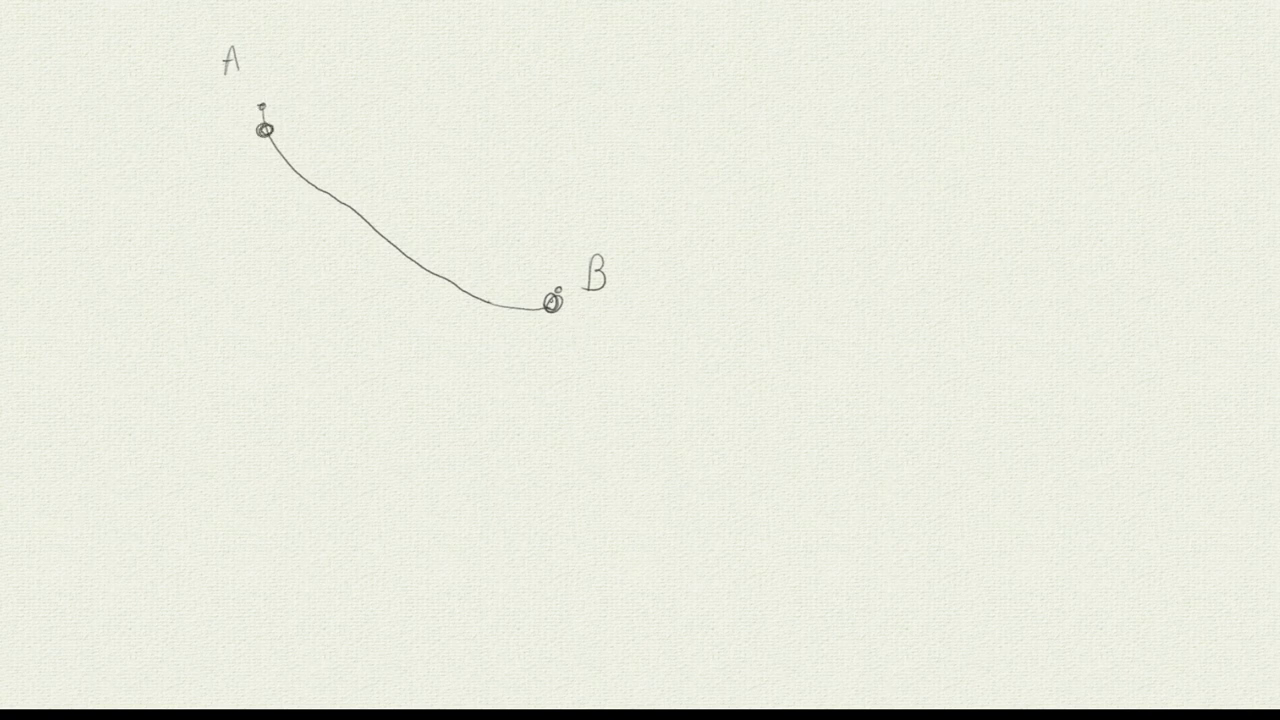
pyautogui.moveTo(559, 290); pyautogui.dragTo(554, 301)
# Sketch a horizontal line beside the A–B curve, with a descending curve starting at its end and a small circle hanging below that point.
pyautogui.moveTo(671, 78); pyautogui.dragTo(938, 72)
pyautogui.moveTo(676, 82)
pyautogui.mouseDown()
pyautogui.moveTo(720, 139)
pyautogui.moveTo(835, 185)
pyautogui.mouseUp()
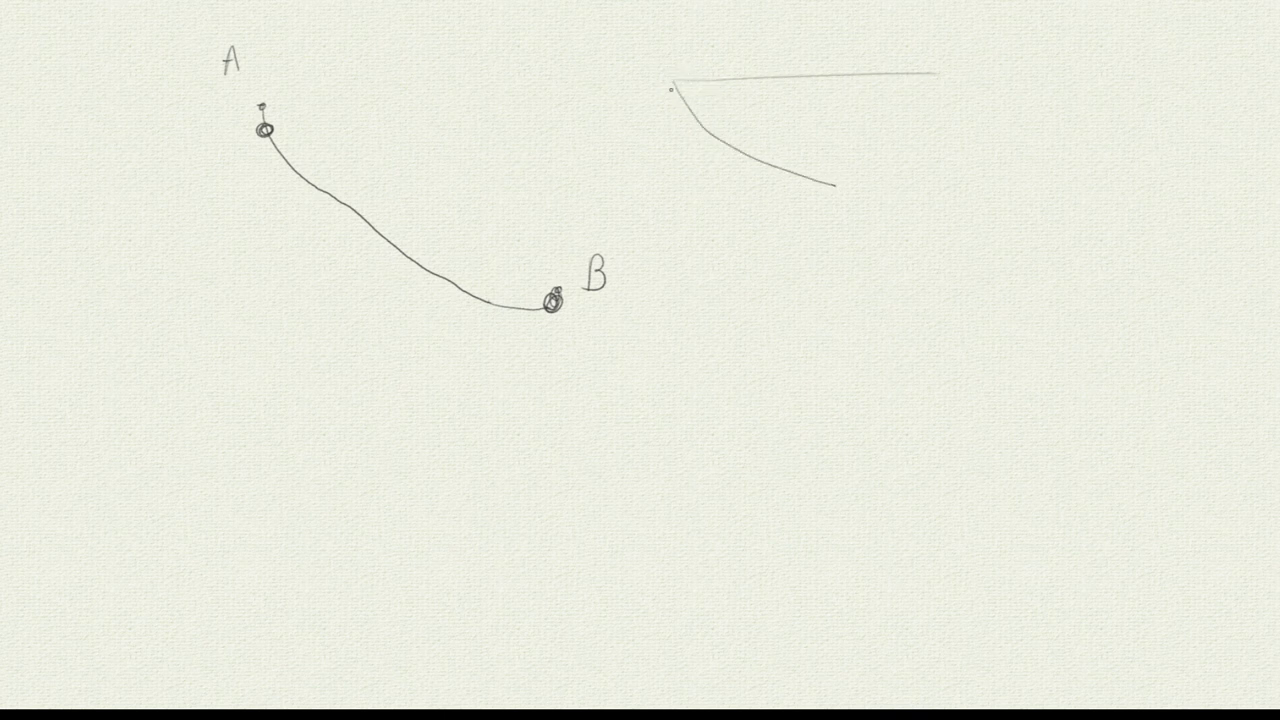
pyautogui.moveTo(675, 84)
pyautogui.mouseDown()
pyautogui.moveTo(676, 151)
pyautogui.moveTo(634, 101)
pyautogui.moveTo(683, 88)
pyautogui.moveTo(674, 82)
pyautogui.moveTo(676, 121)
pyautogui.moveTo(686, 83)
pyautogui.mouseUp()
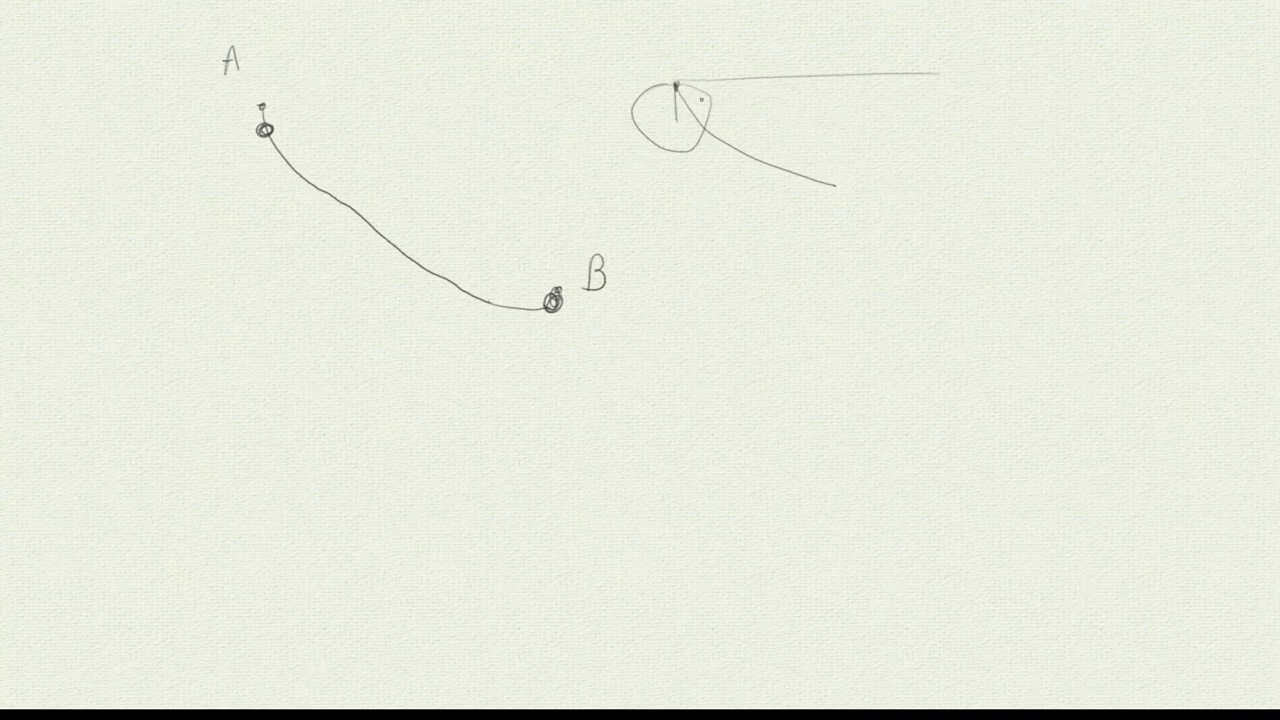